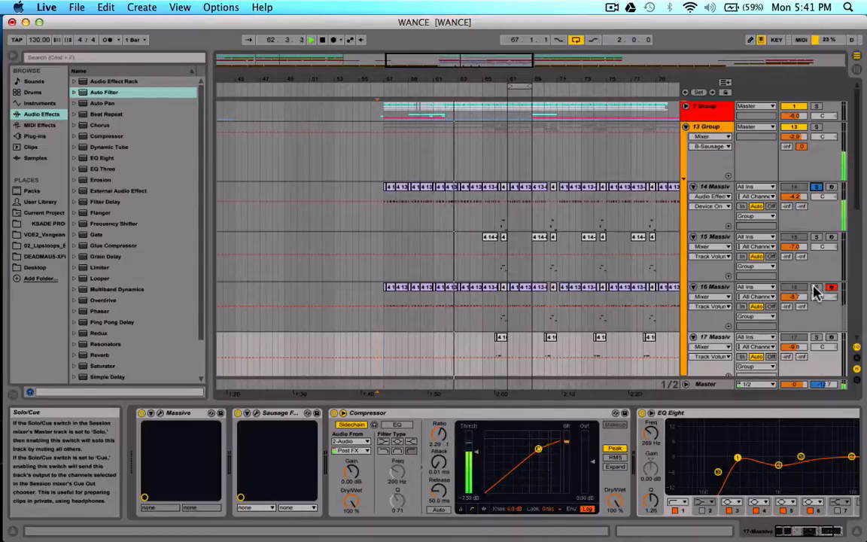
# Turn off the solo on the 14 Massive track and loop its 8 bars from bar 57 to 65
pyautogui.click(817, 188)
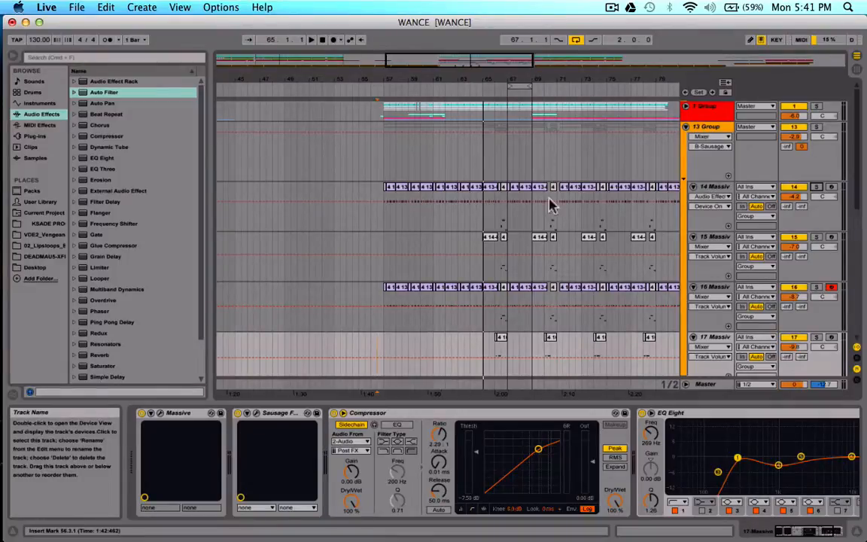
pyautogui.moveTo(384, 223); pyautogui.dragTo(482, 228)
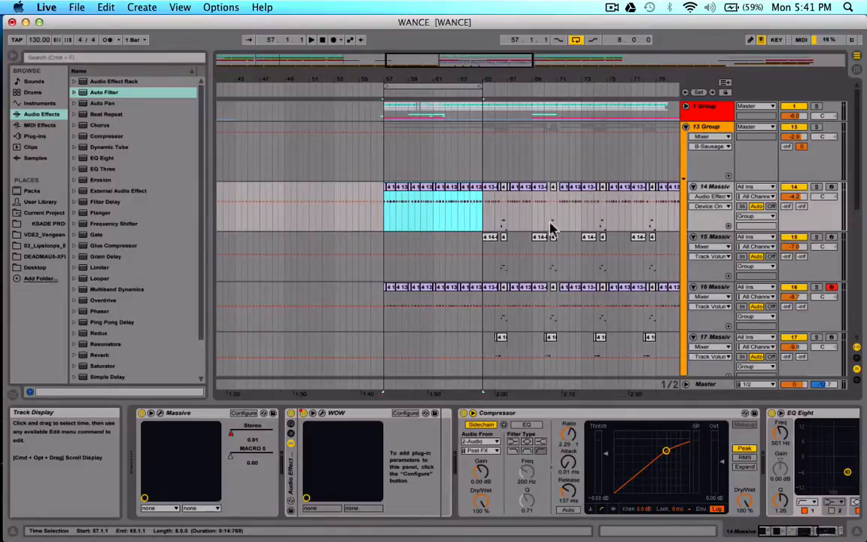
pyautogui.click(714, 187)
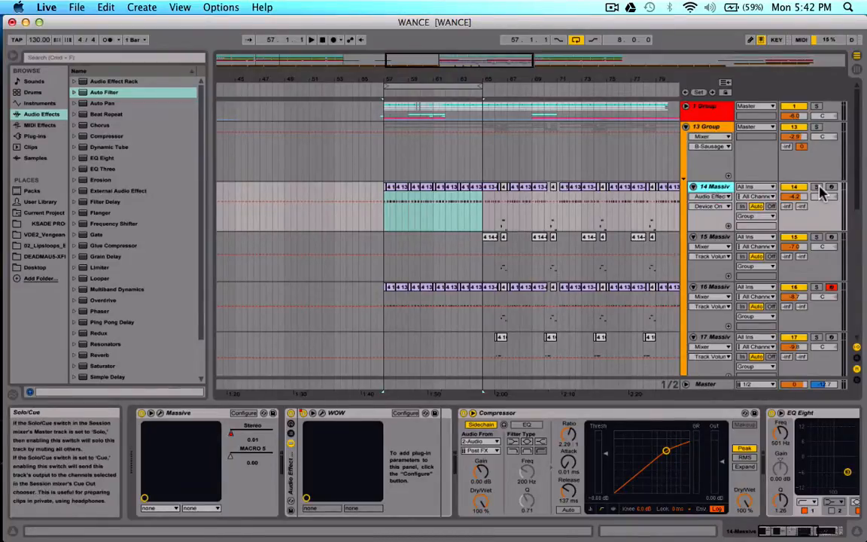
# Examine the device chain on the 14 Massive track, from Massive and WOW through Compressor and EQ Eight to Utility
pyautogui.hscroll(5, 463, 499)
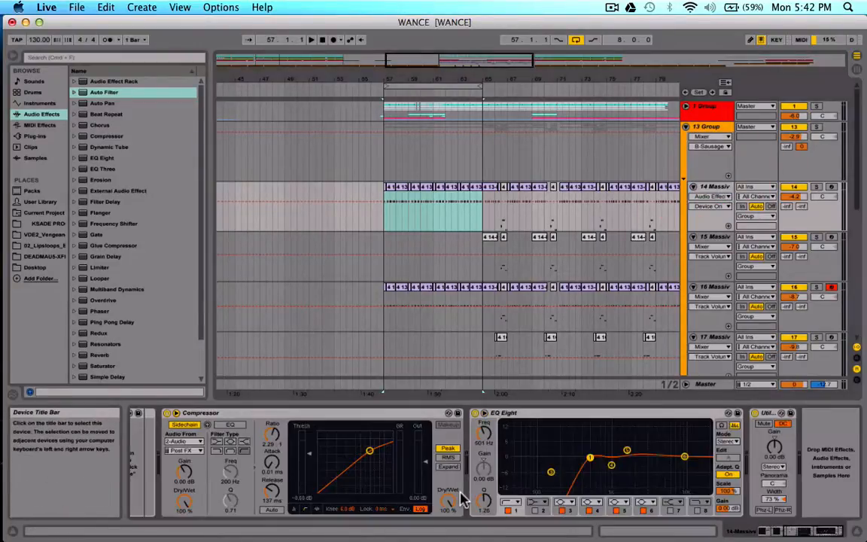
pyautogui.hscroll(-5, 464, 499)
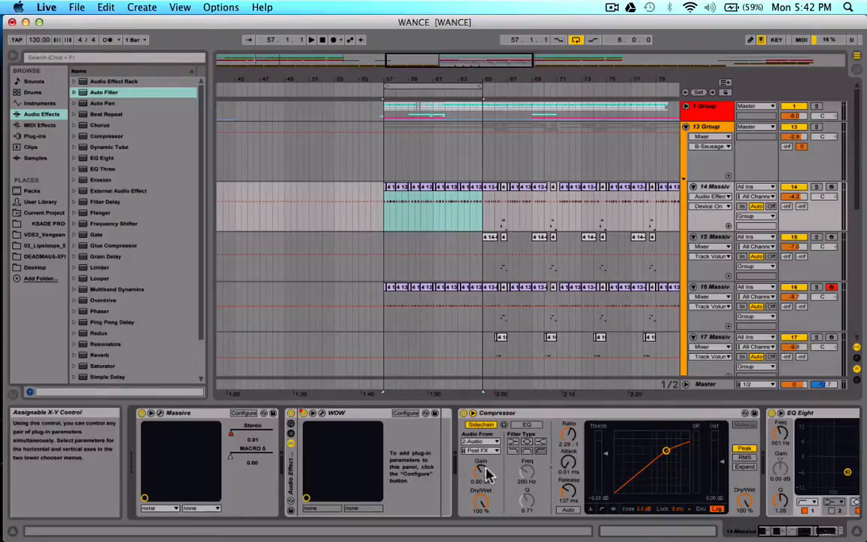
pyautogui.hscroll(5, 407, 484)
pyautogui.hscroll(-5, 406, 484)
pyautogui.hscroll(6, 407, 483)
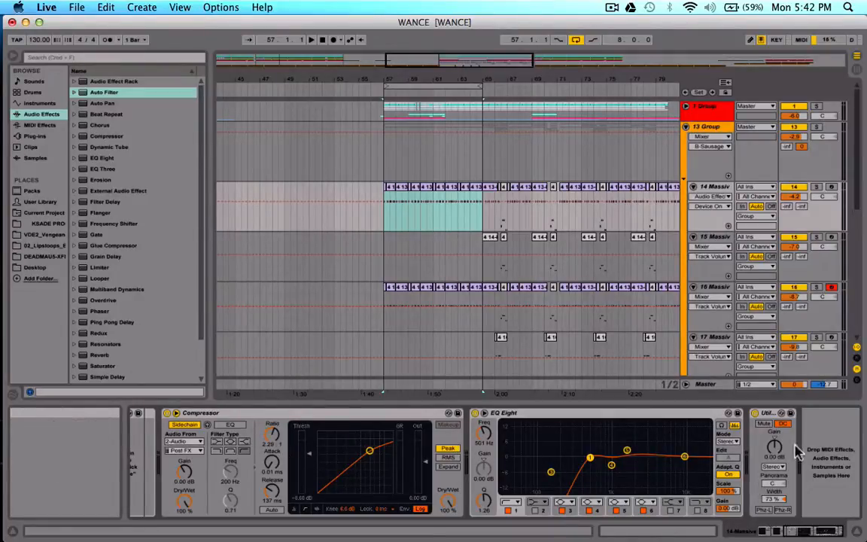
pyautogui.click(779, 413)
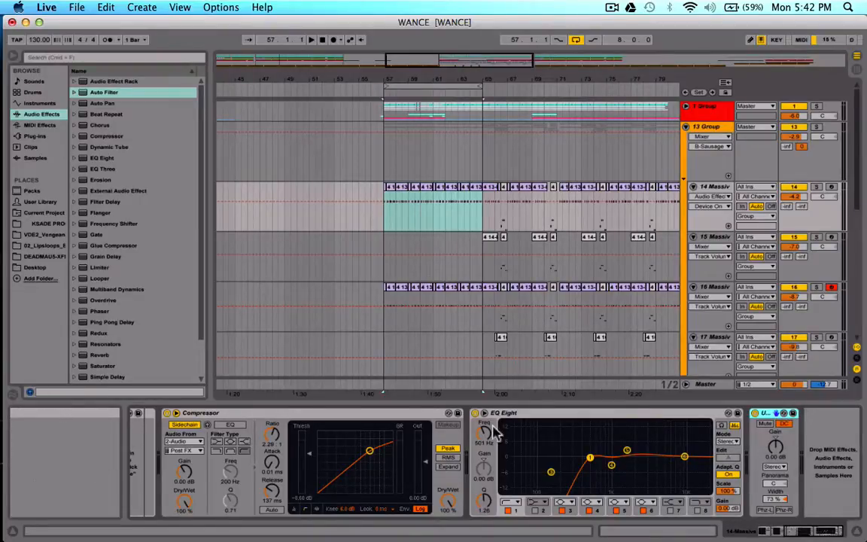
pyautogui.hscroll(-5, 393, 458)
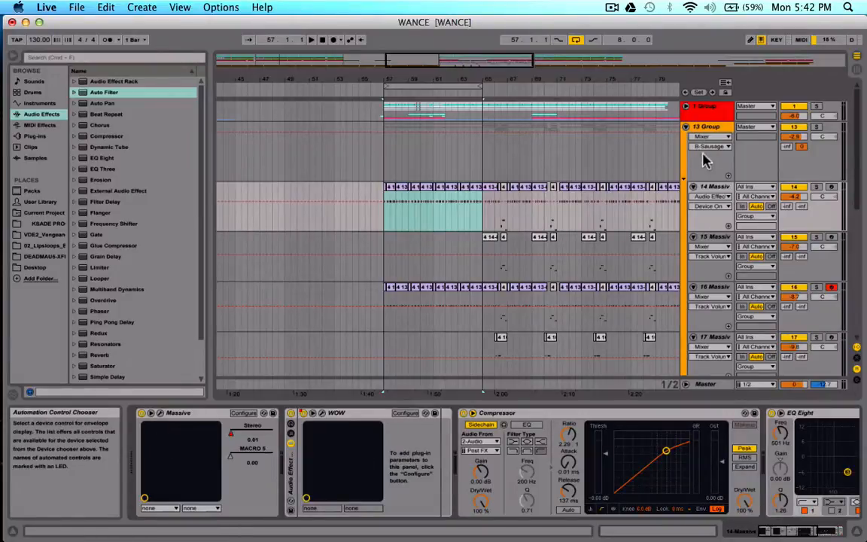
# Solo the 14 Massive track and audition the looped section
pyautogui.click(712, 187)
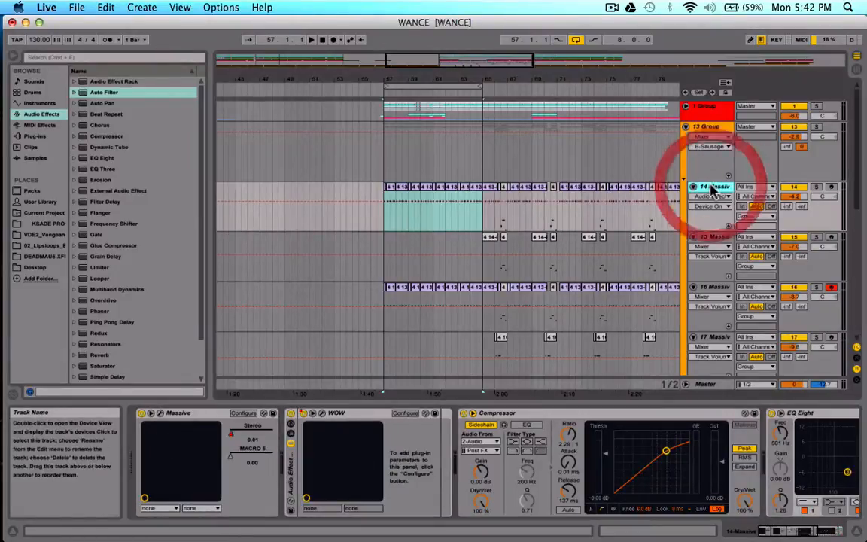
pyautogui.click(817, 187)
pyautogui.press('space')
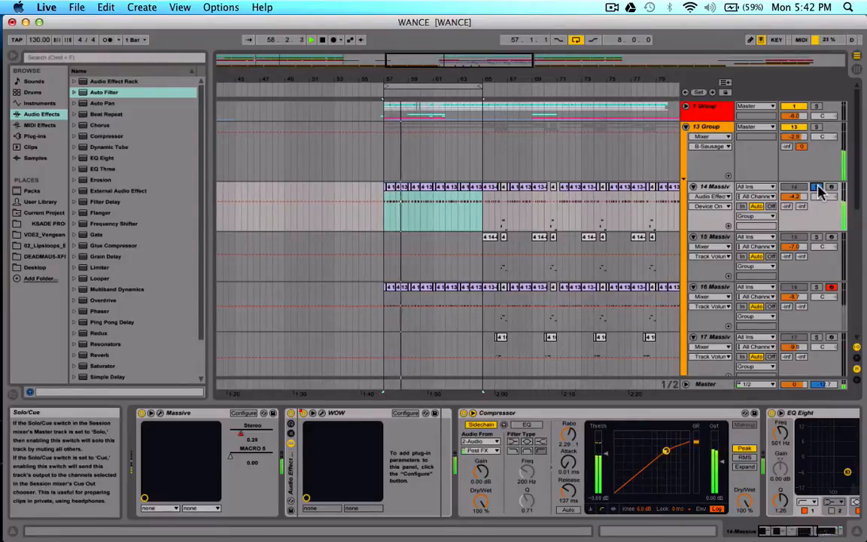
pyautogui.press('space')
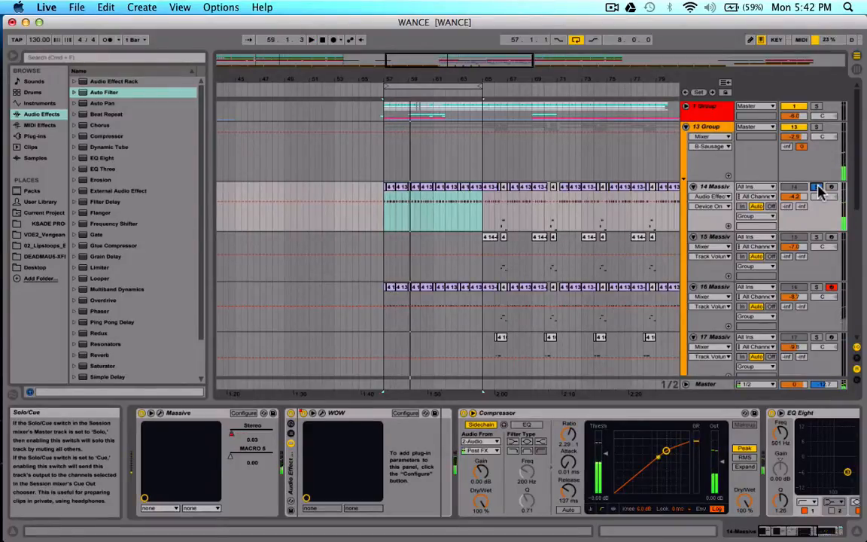
# Solo the 16 Massive track, audition the looped section and turn its solo off again
pyautogui.click(818, 288)
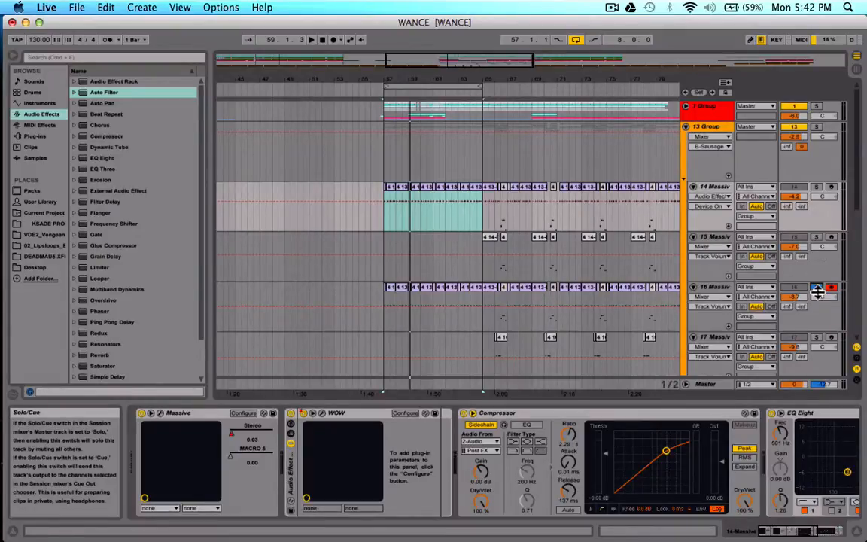
pyautogui.press('space')
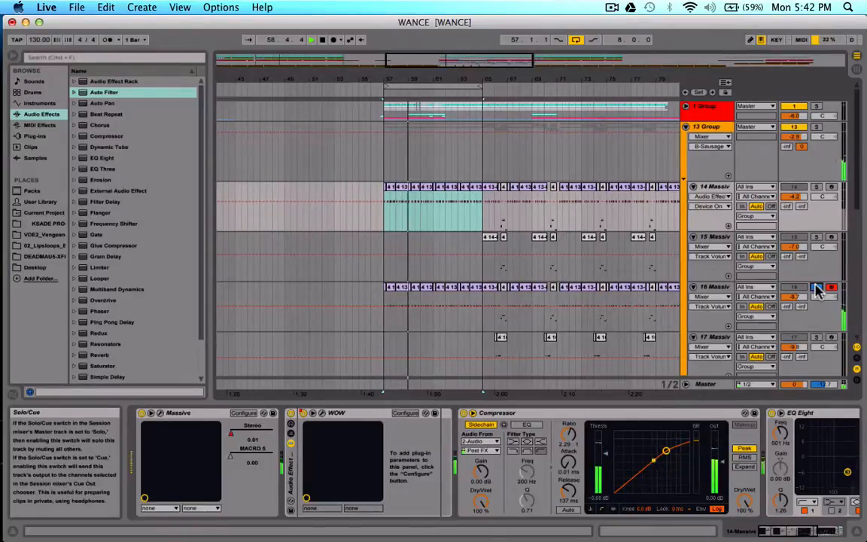
pyautogui.press('space')
pyautogui.click(817, 287)
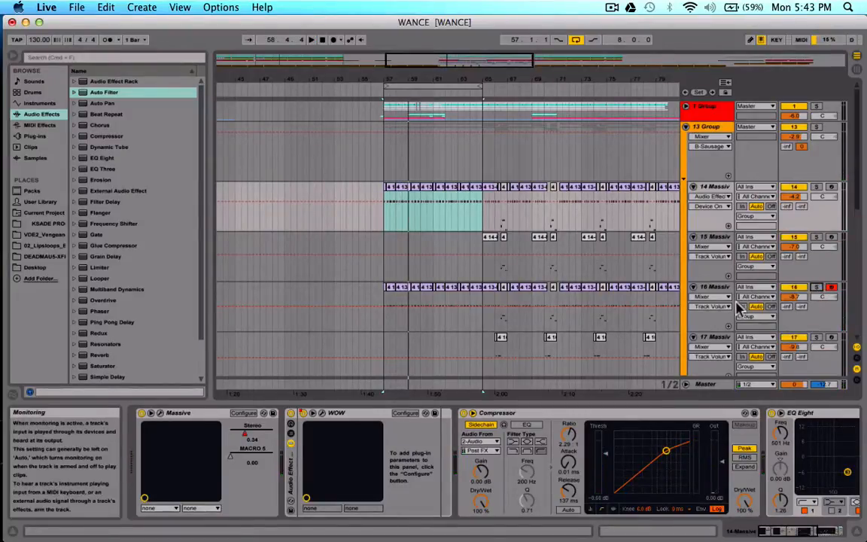
# Show the devices of the 16 Massive track and audition the loop with the 13 Group soloed
pyautogui.click(716, 289)
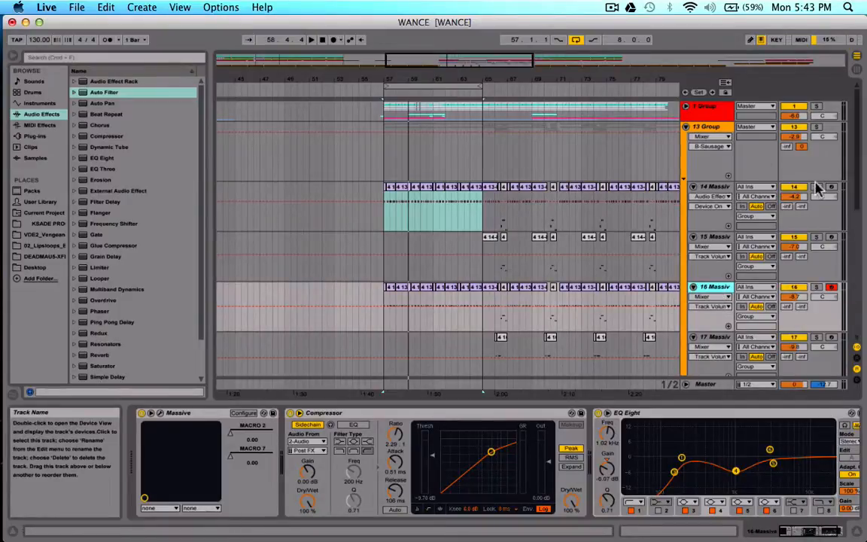
pyautogui.press('space')
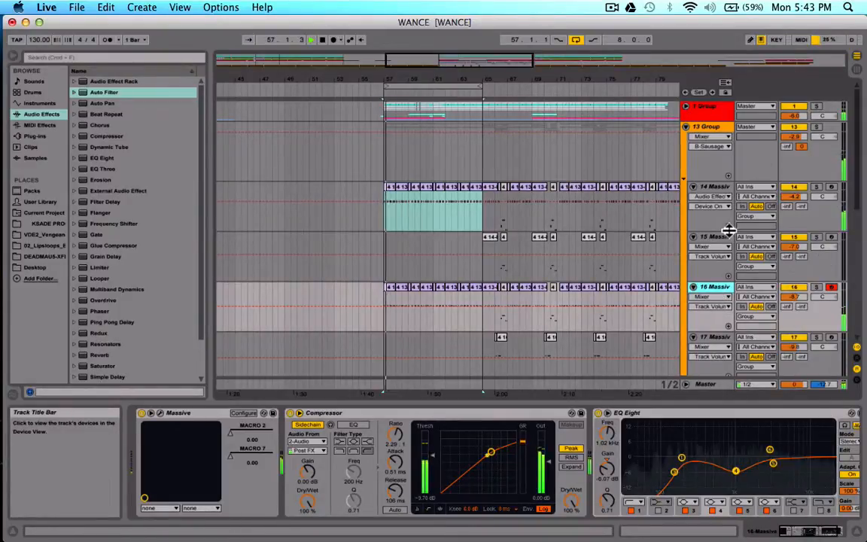
pyautogui.click(816, 127)
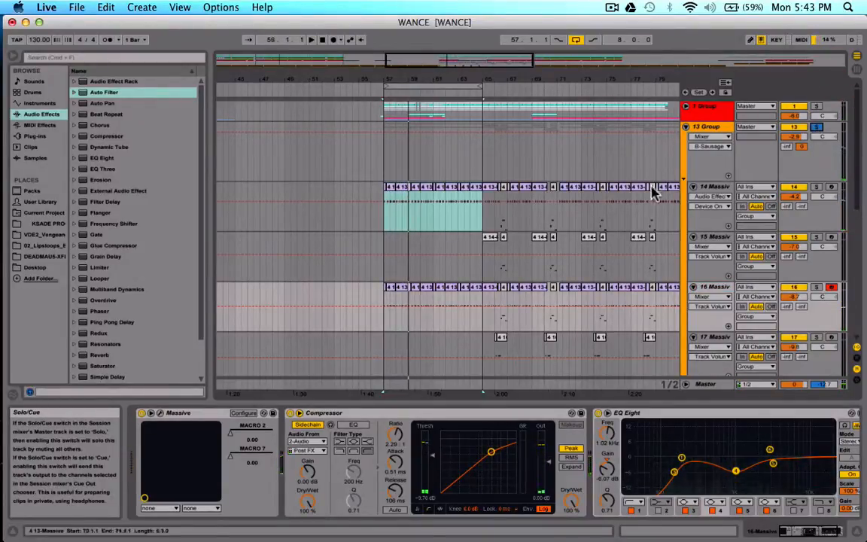
# Solo the 14 Massive track and check the 13 Group's effects before returning to the track's own devices
pyautogui.click(717, 188)
pyautogui.click(816, 187)
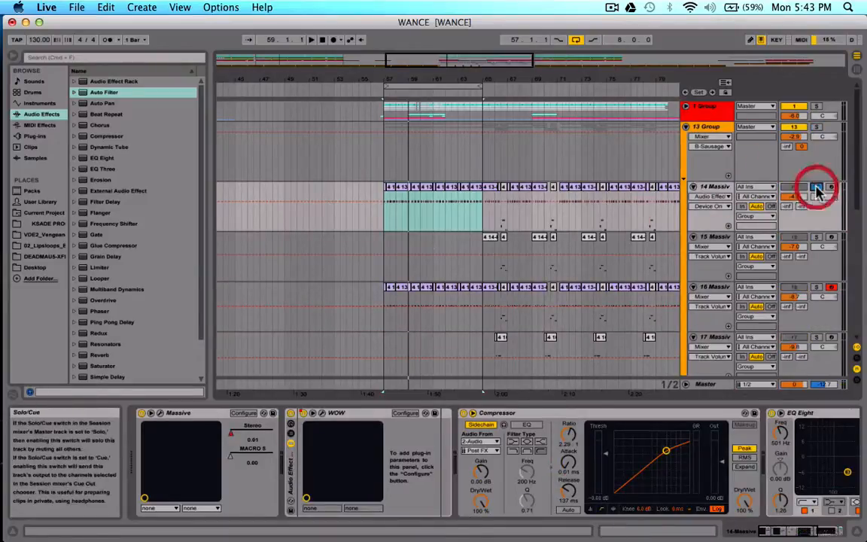
pyautogui.click(709, 130)
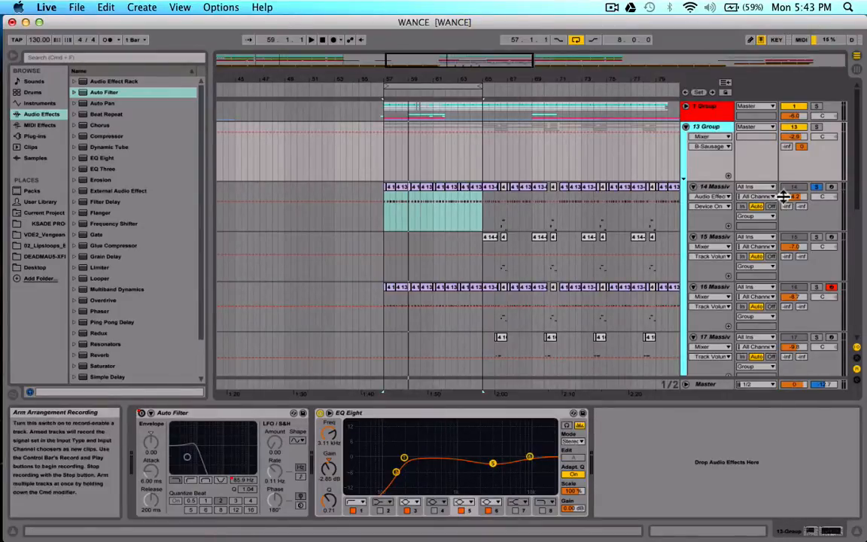
pyautogui.click(720, 193)
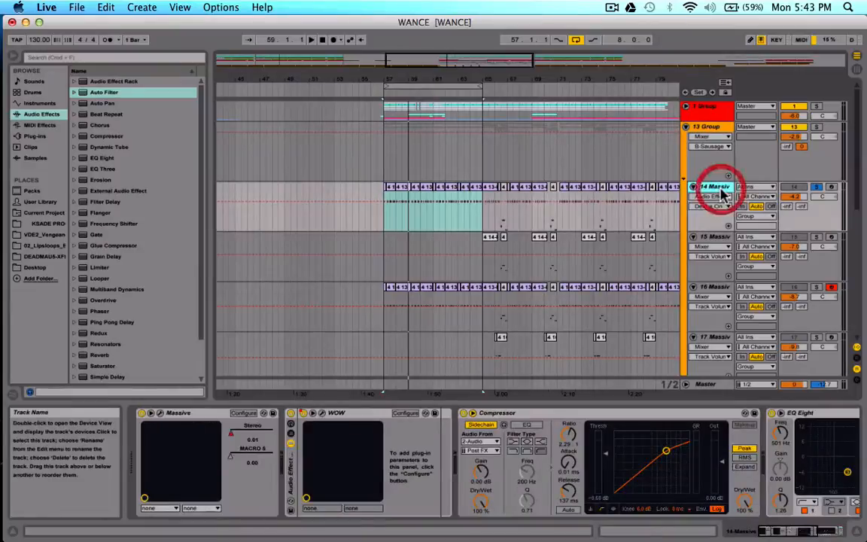
# Open the Massive synth window of the 14 Massive track and show its Voicing settings with the Unisono value
pyautogui.click(161, 412)
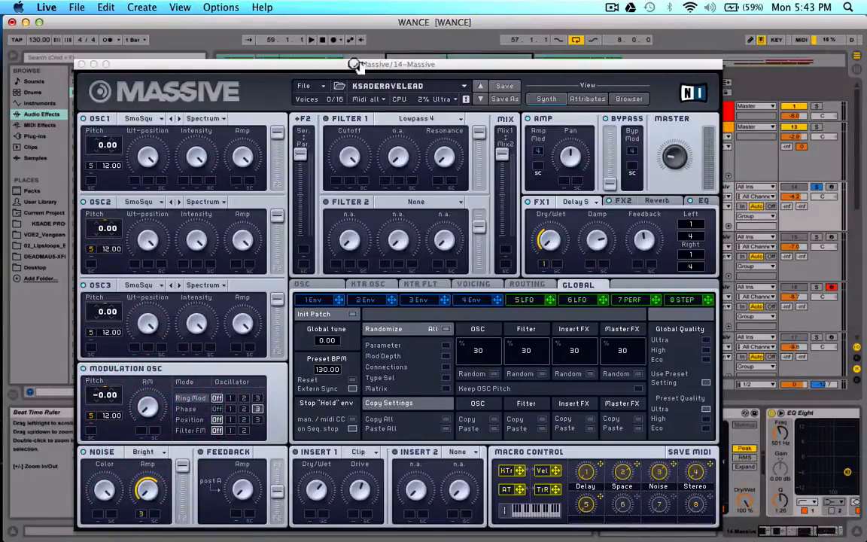
pyautogui.moveTo(354, 67); pyautogui.dragTo(372, 59)
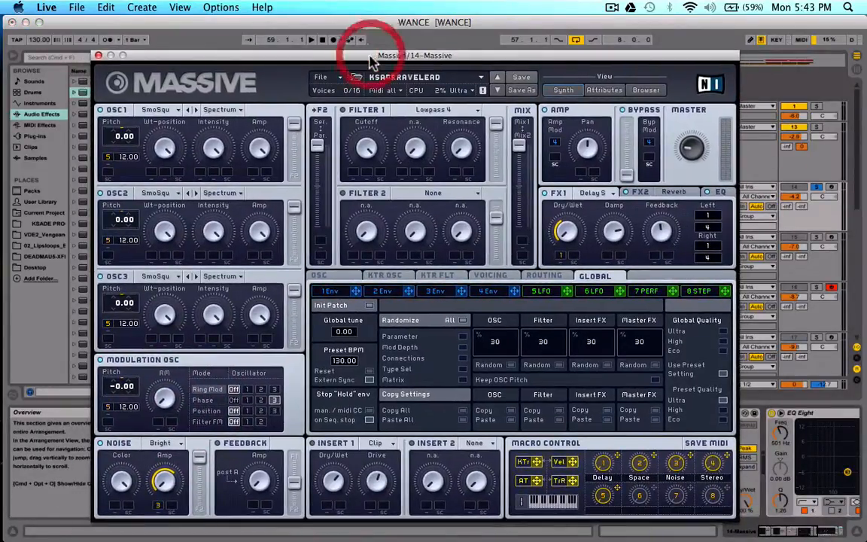
pyautogui.click(492, 276)
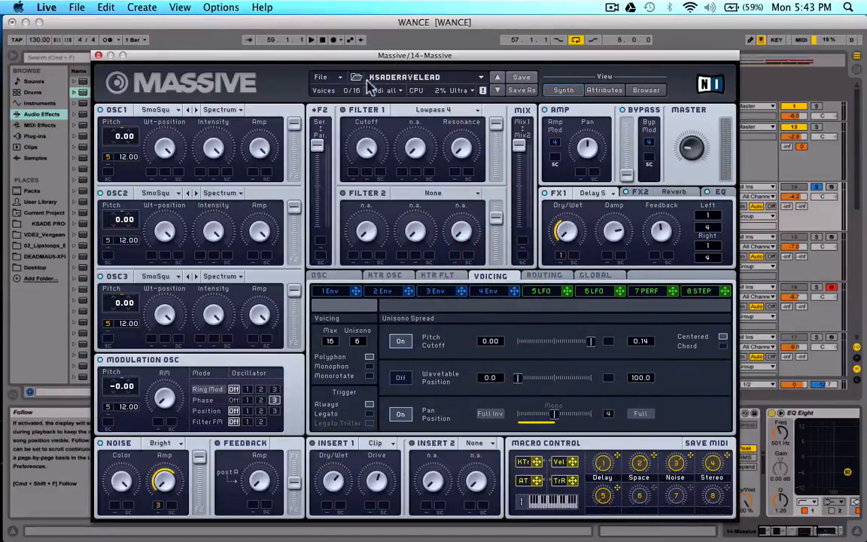
pyautogui.click(321, 77)
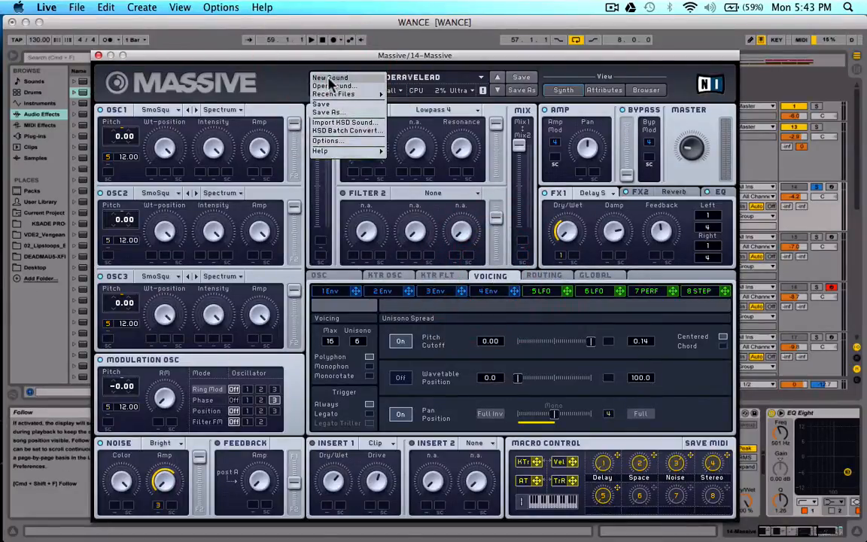
pyautogui.click(301, 89)
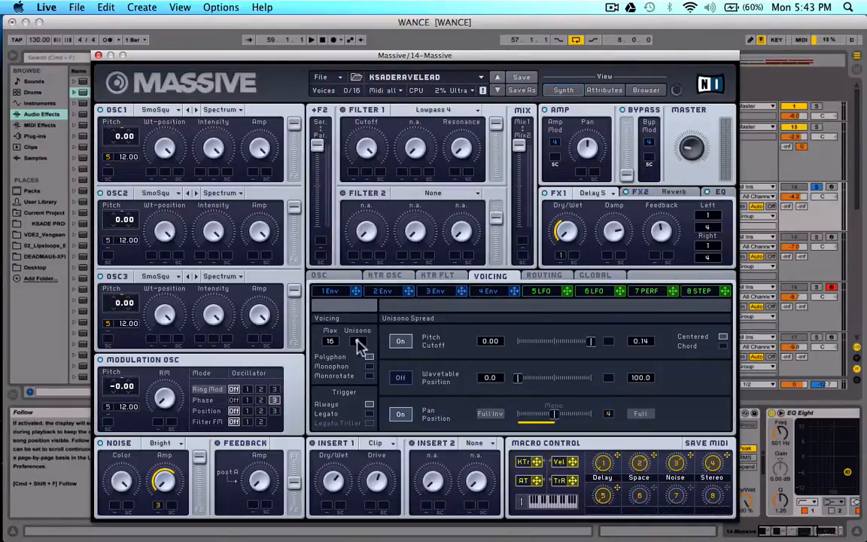
pyautogui.moveTo(360, 342); pyautogui.dragTo(377, 344)
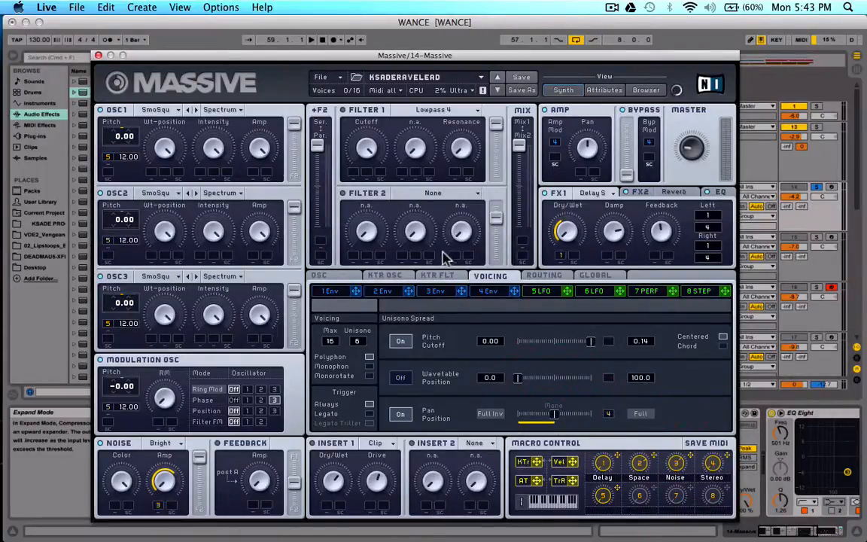
# Enable Restart via Gate for Massive's oscillator phases and audition the loop
pyautogui.click(318, 275)
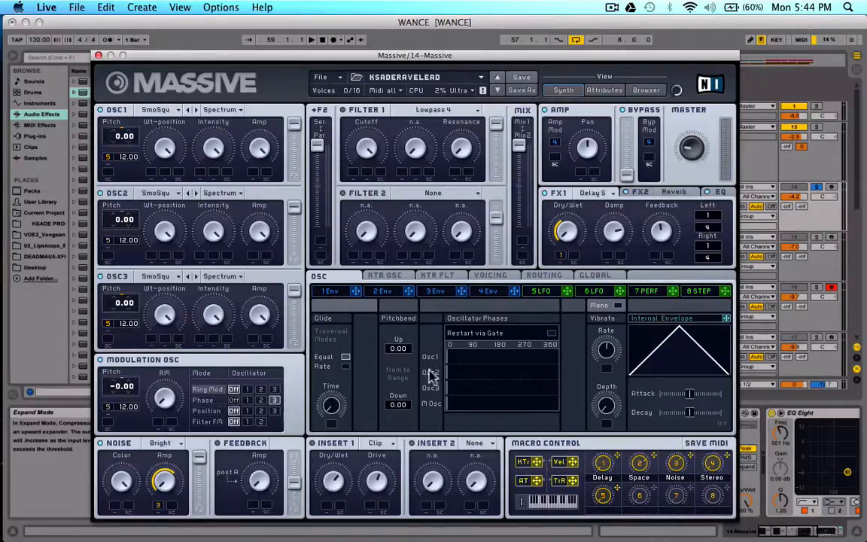
pyautogui.click(552, 334)
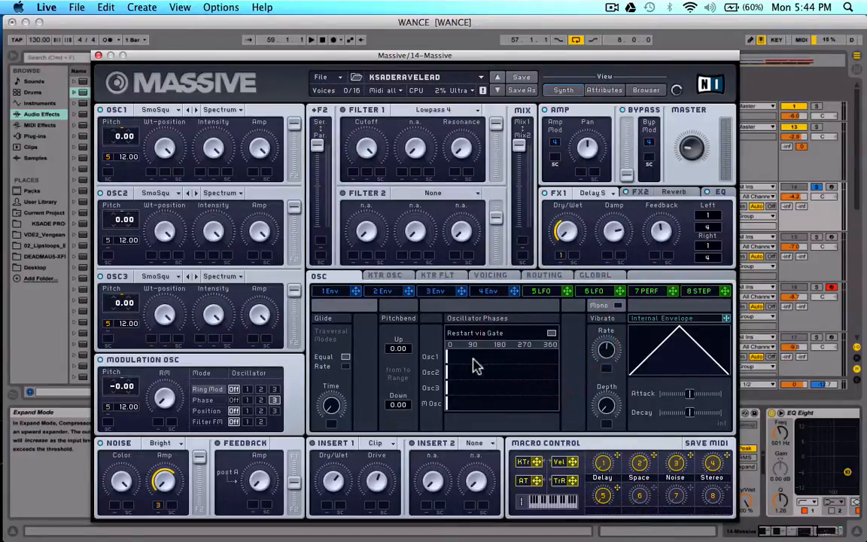
pyautogui.moveTo(475, 365); pyautogui.dragTo(399, 381)
pyautogui.press('space')
pyautogui.moveTo(461, 397); pyautogui.dragTo(301, 410)
pyautogui.moveTo(460, 391); pyautogui.dragTo(335, 391)
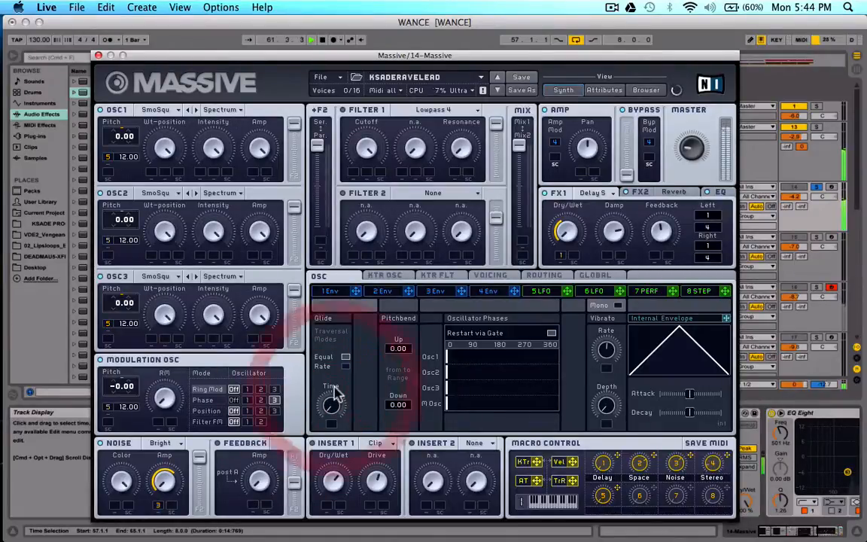
pyautogui.press('space')
# Disable Restart via Gate for the oscillator phases and play the loop again to compare
pyautogui.click(551, 332)
pyautogui.press('space')
pyautogui.press('space')
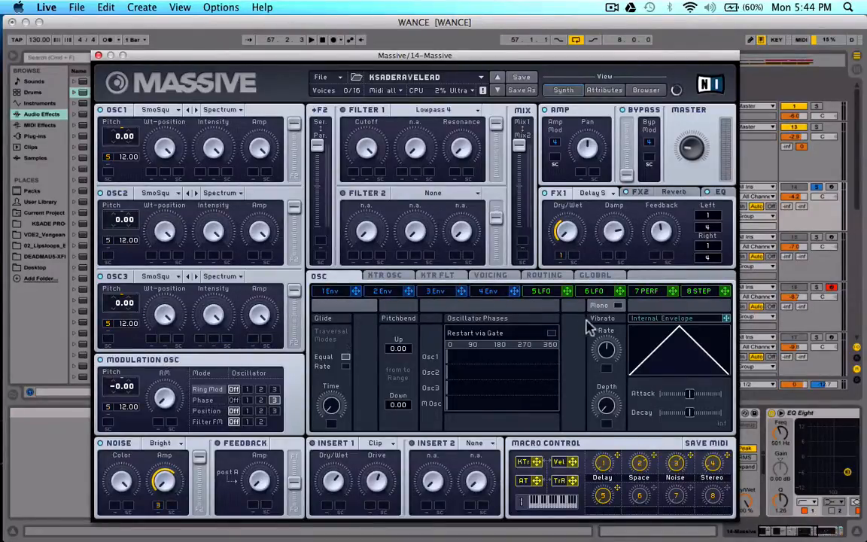
# Examine Massive's signal routing and the wavetable choices for OSC1, keeping Smooth Square
pyautogui.click(550, 278)
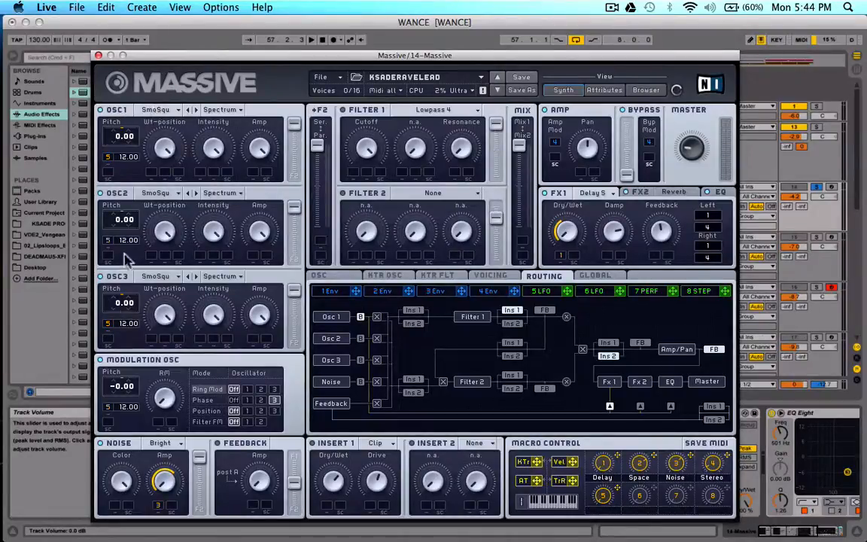
pyautogui.click(159, 110)
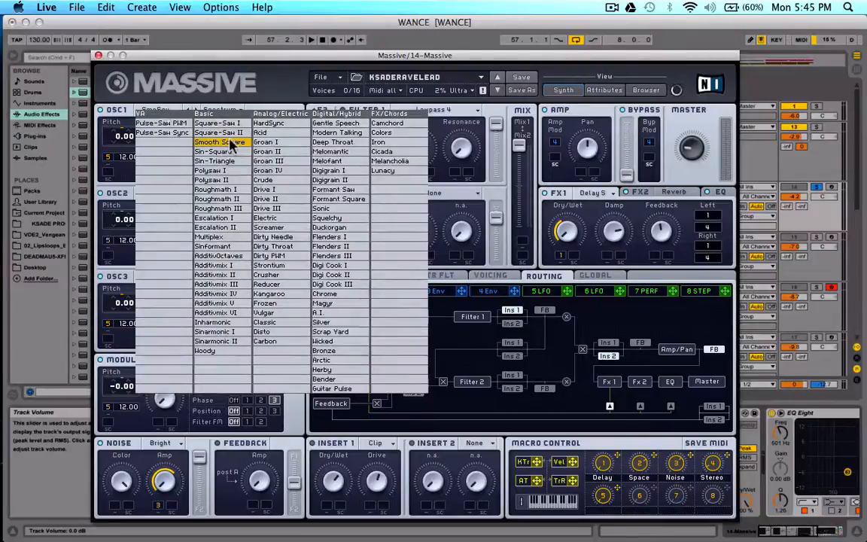
pyautogui.click(192, 90)
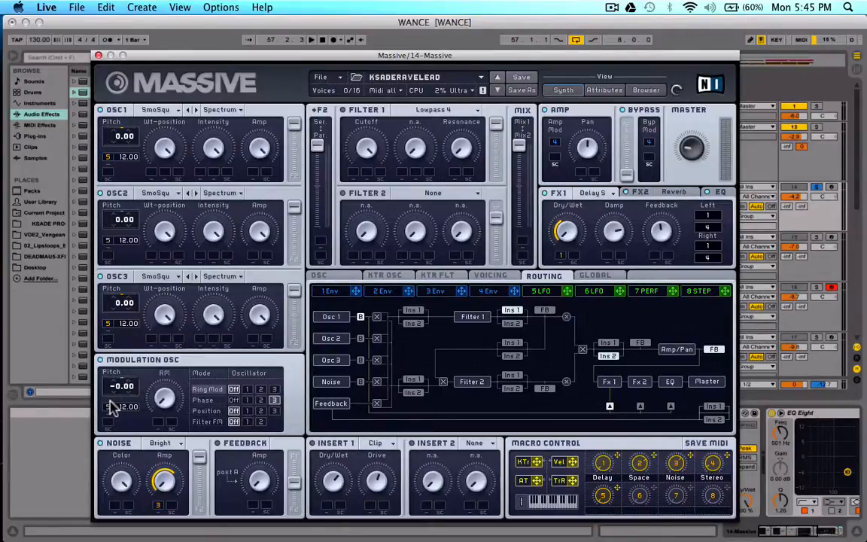
# Audition the loop with Massive's Modulation OSC switched off and on again, keeping Phase modulation on oscillator 3
pyautogui.click(275, 401)
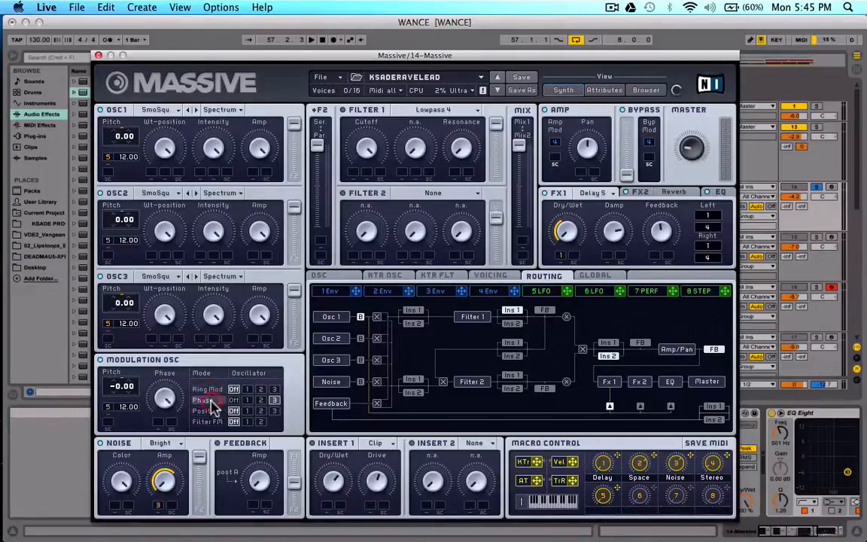
pyautogui.click(101, 361)
pyautogui.press('space')
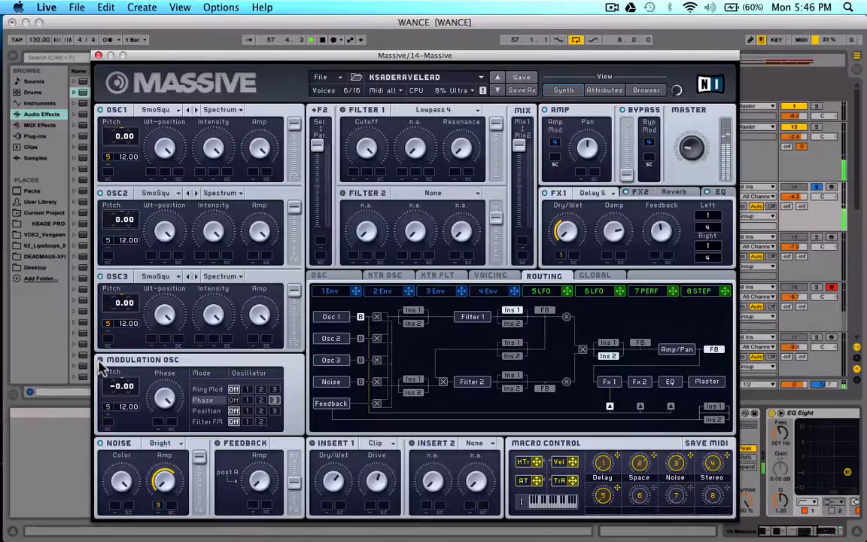
pyautogui.click(99, 361)
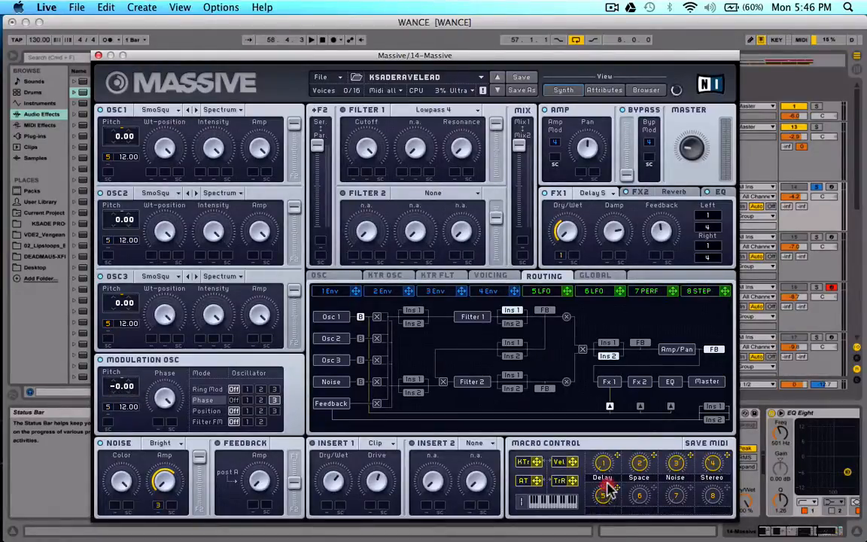
pyautogui.press('space')
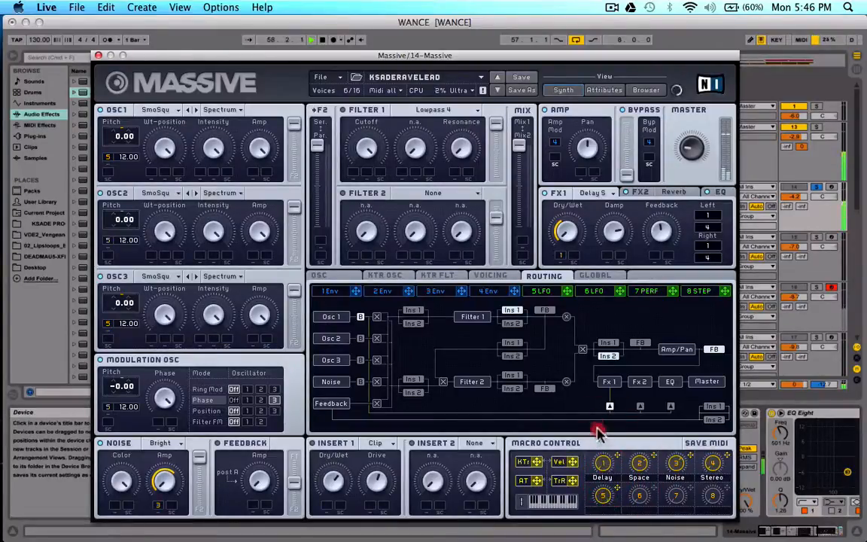
pyautogui.press('space')
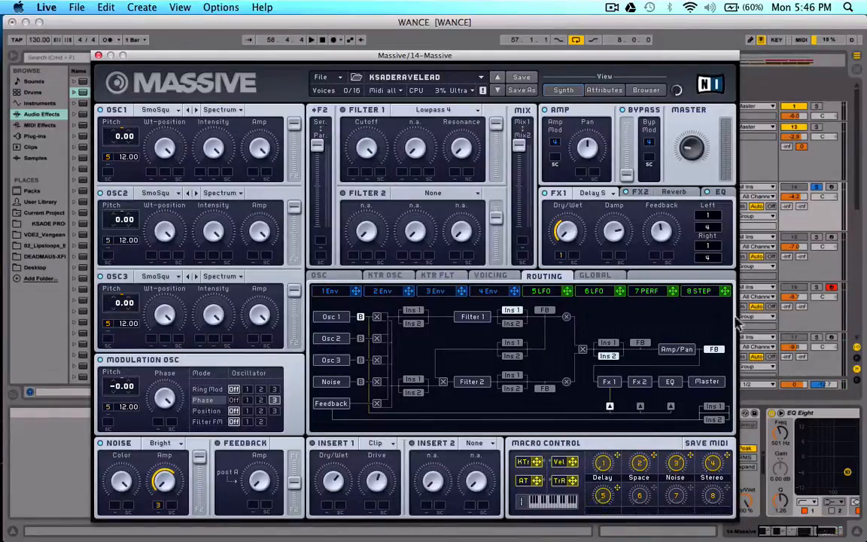
# Unsolo and arm the 14 Massive track, and set its MIDI input to the MPK mini
pyautogui.click(813, 184)
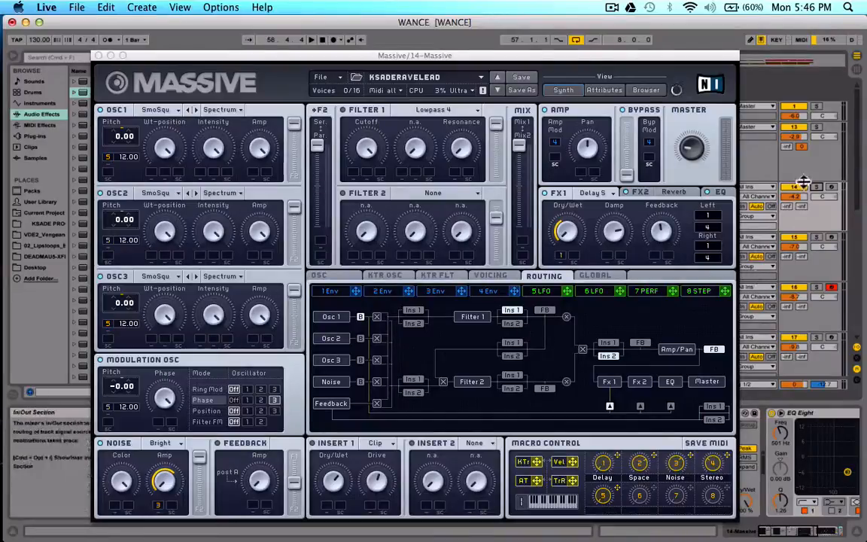
pyautogui.click(832, 188)
pyautogui.click(755, 187)
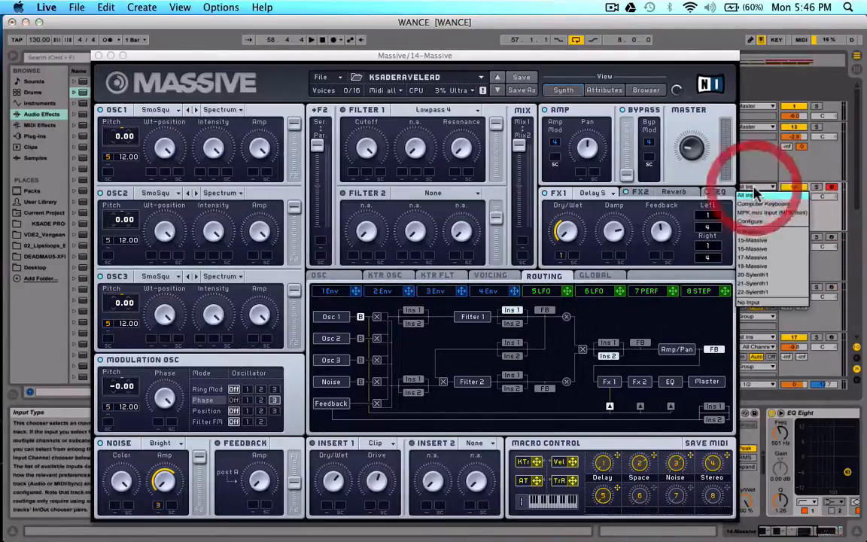
pyautogui.click(762, 214)
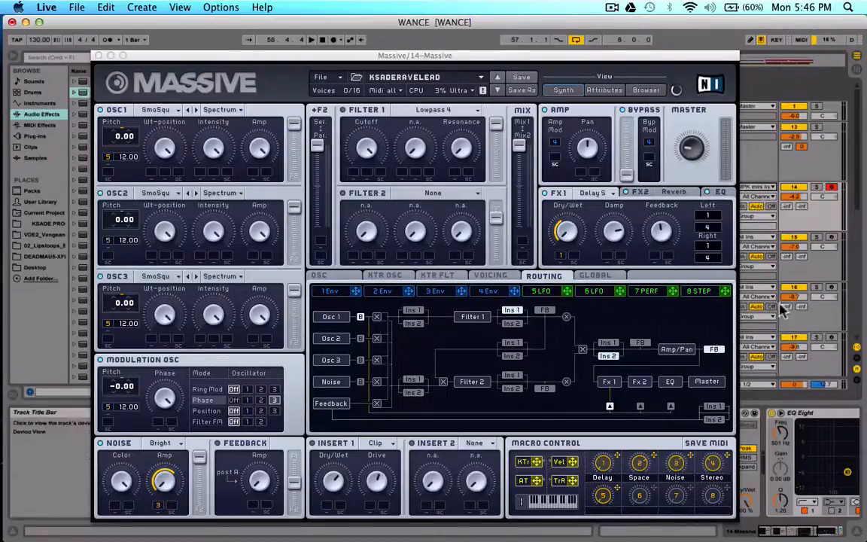
# Play the loop and view the noise types available in Massive's Noise section, keeping Bright Noise
pyautogui.press('space')
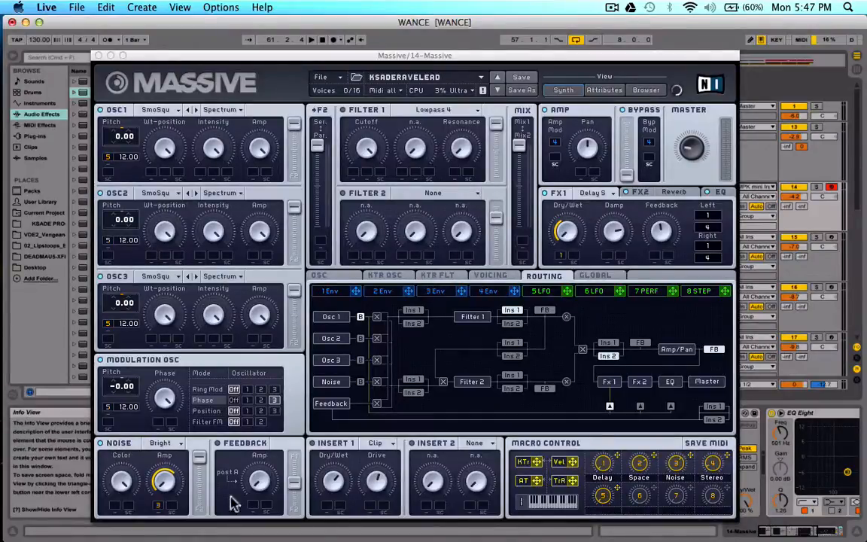
pyautogui.click(154, 446)
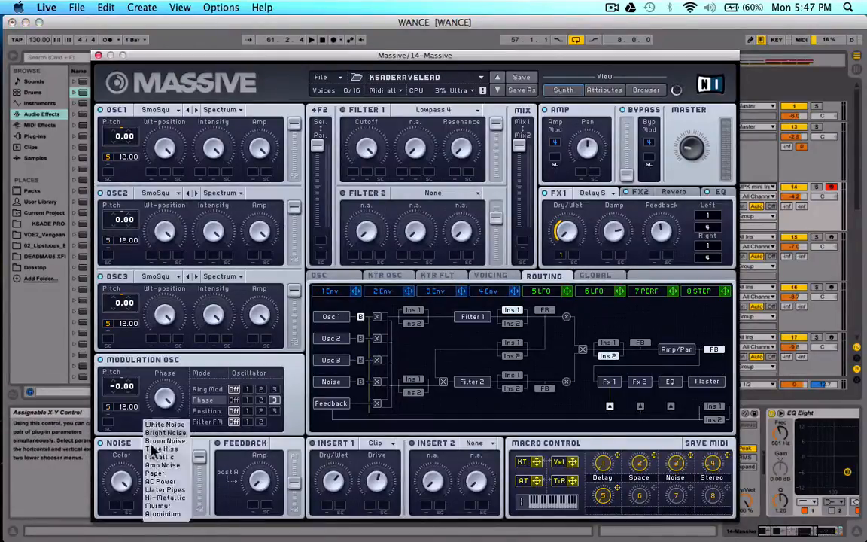
pyautogui.click(121, 450)
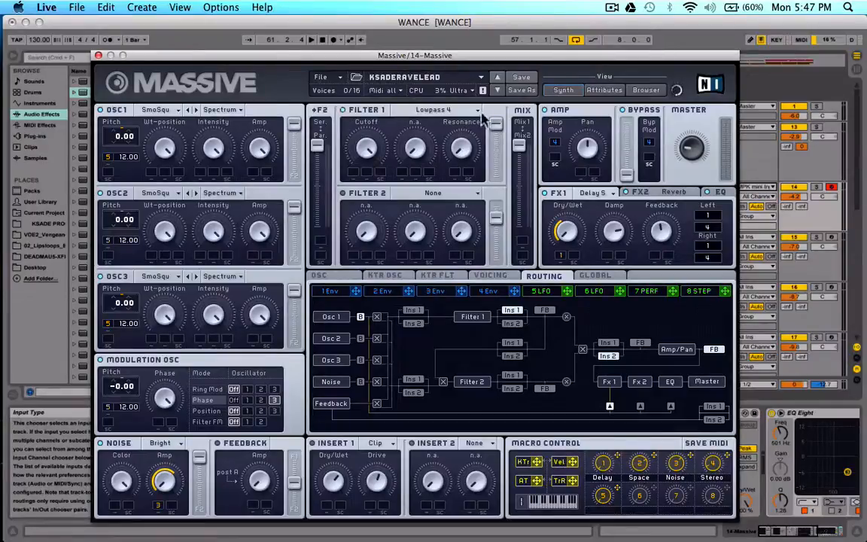
# Audition Filter 1 as Lowpass 4 by adjusting its Cutoff and Resonance while the loop plays
pyautogui.press('space')
pyautogui.moveTo(371, 145); pyautogui.dragTo(371, 63)
pyautogui.moveTo(459, 149); pyautogui.dragTo(456, 87)
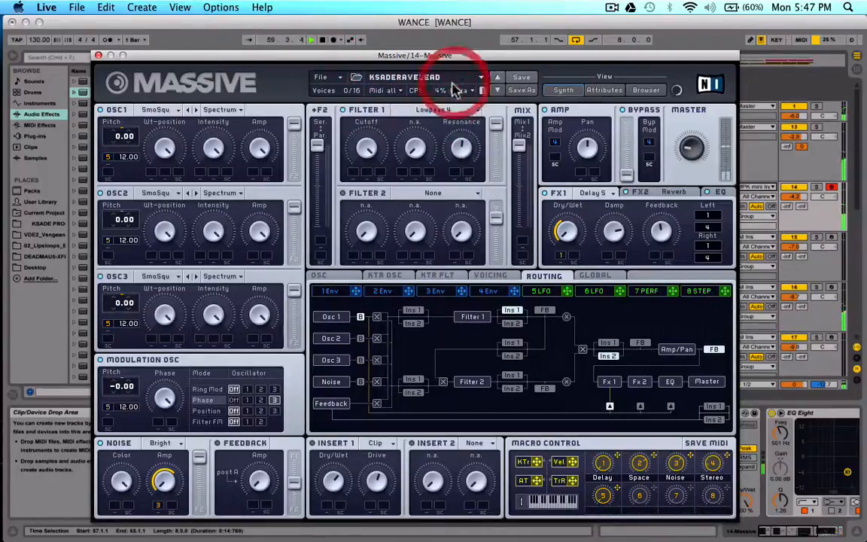
pyautogui.moveTo(366, 147); pyautogui.dragTo(345, 113)
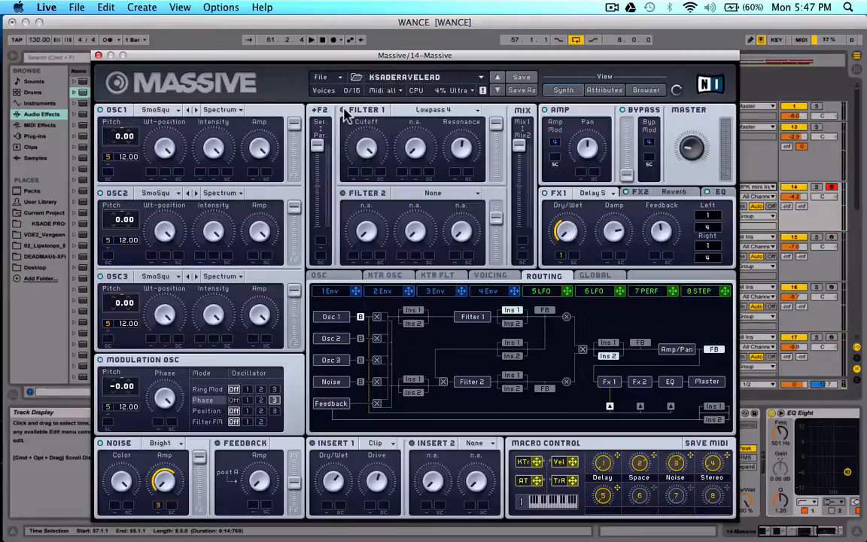
# Try the Scream type on Filter 1, adjusting its Scream, Cutoff and Resonance amounts during playback
pyautogui.click(454, 110)
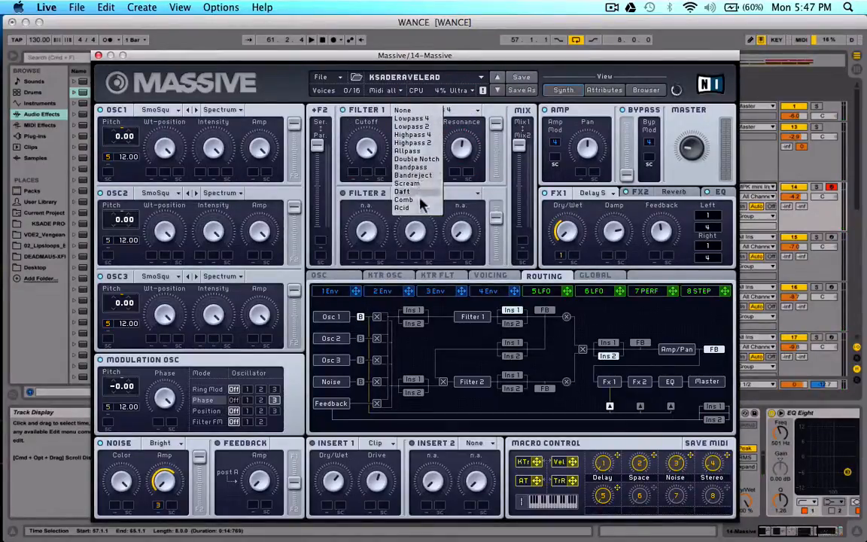
pyautogui.click(422, 184)
pyautogui.moveTo(417, 143); pyautogui.dragTo(460, 141)
pyautogui.moveTo(367, 146); pyautogui.dragTo(412, 114)
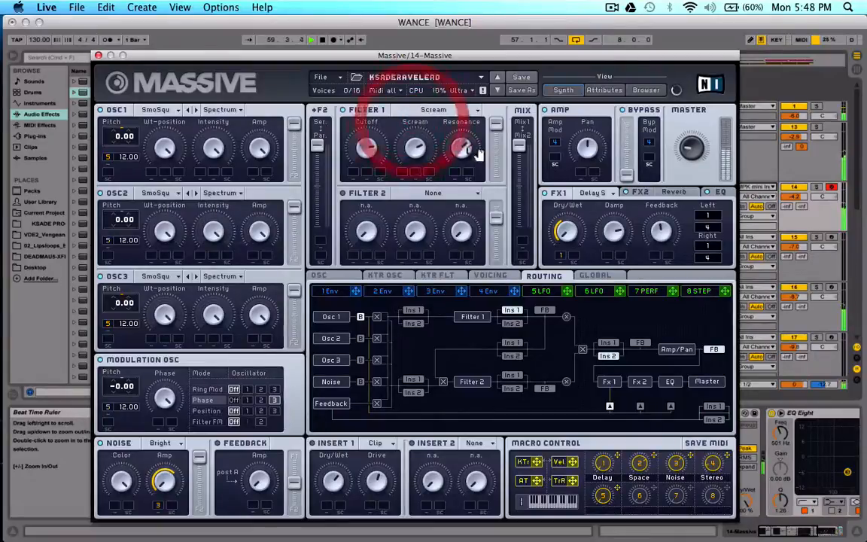
pyautogui.moveTo(466, 149); pyautogui.dragTo(467, 117)
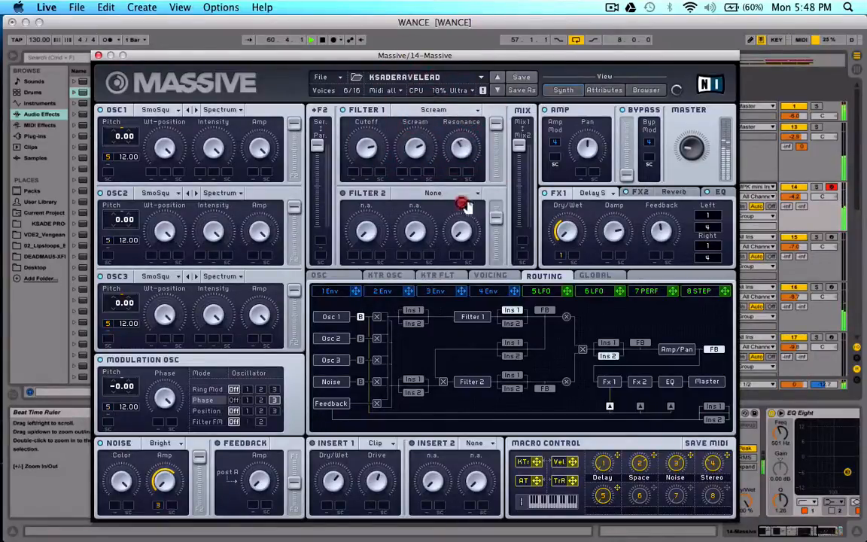
# Change Filter 1 to Comb and adjust its Feedback and Damping during playback, bringing Pitch down to minimum
pyautogui.click(456, 111)
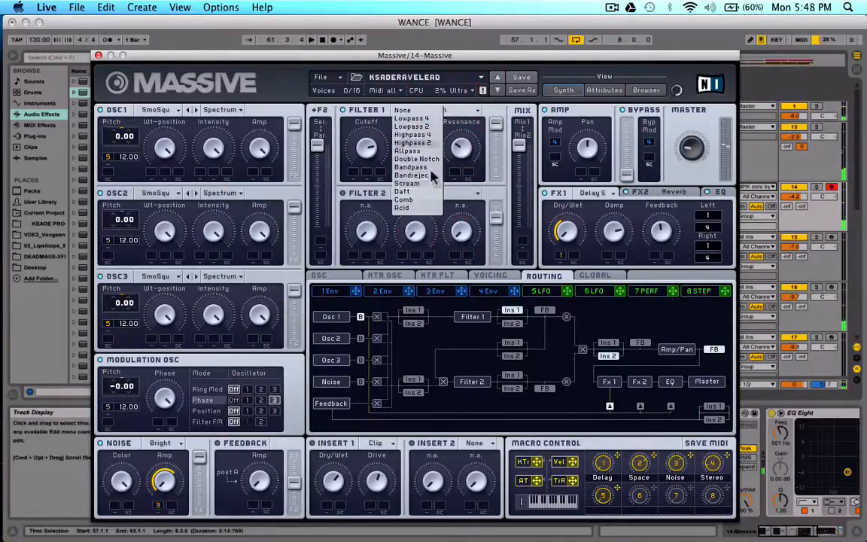
pyautogui.click(418, 201)
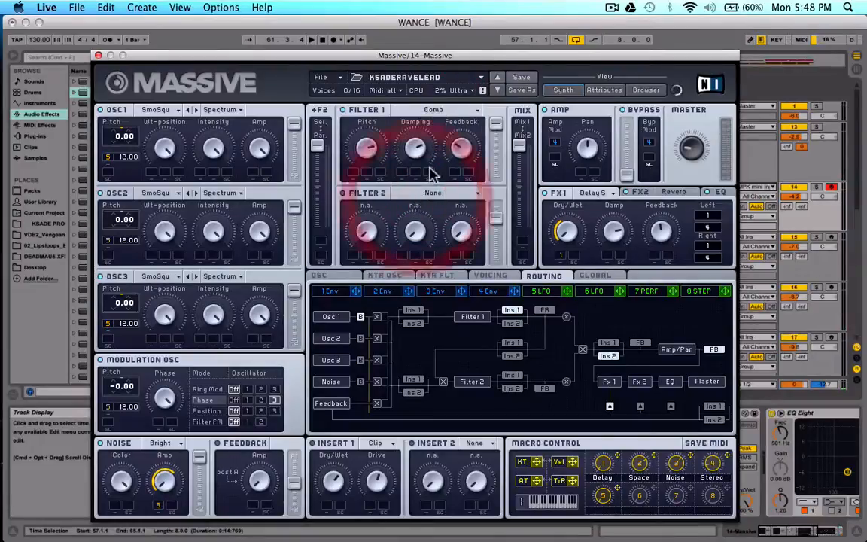
pyautogui.press('space')
pyautogui.click(451, 119)
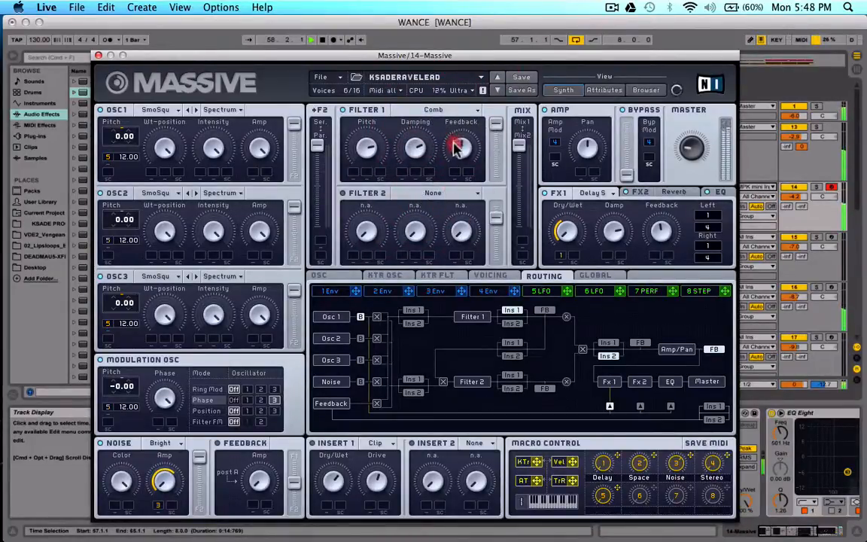
pyautogui.click(420, 149)
pyautogui.moveTo(422, 149); pyautogui.dragTo(422, 121)
pyautogui.moveTo(358, 153)
pyautogui.mouseDown()
pyautogui.moveTo(360, 213)
pyautogui.moveTo(365, 128)
pyautogui.moveTo(365, 148)
pyautogui.mouseUp()
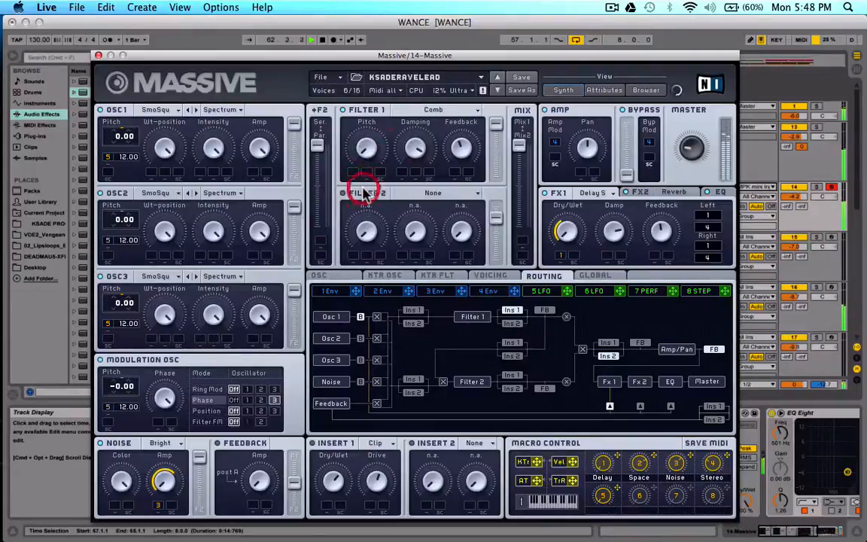
pyautogui.press('space')
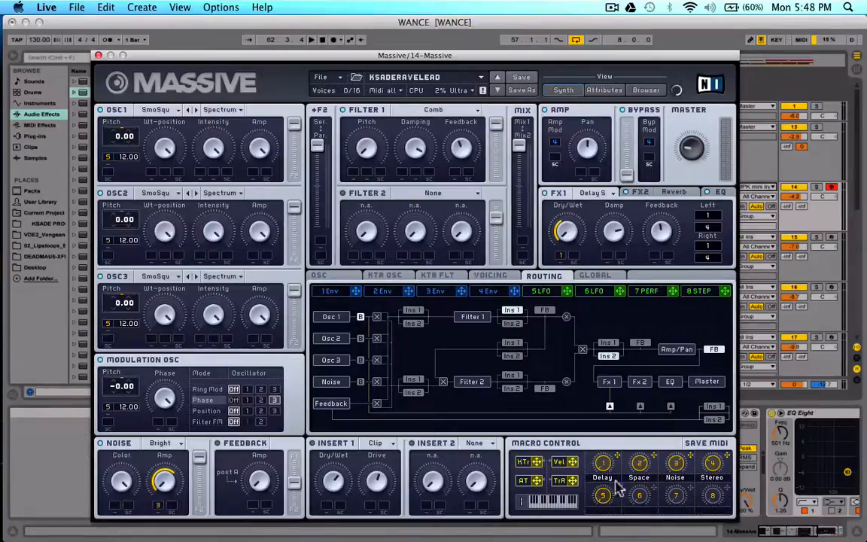
# Assign macro 6 to modulate Filter 1's Pitch over its full range and play the loop
pyautogui.click(653, 488)
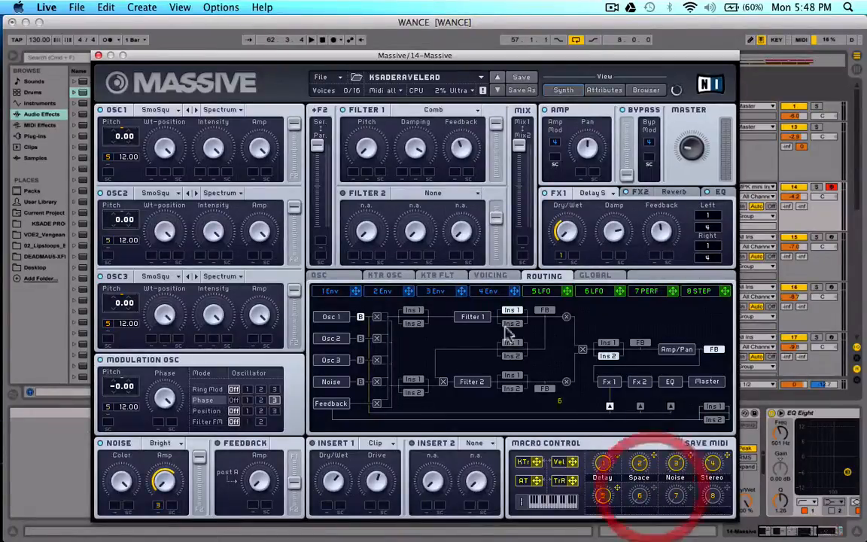
pyautogui.click(351, 172)
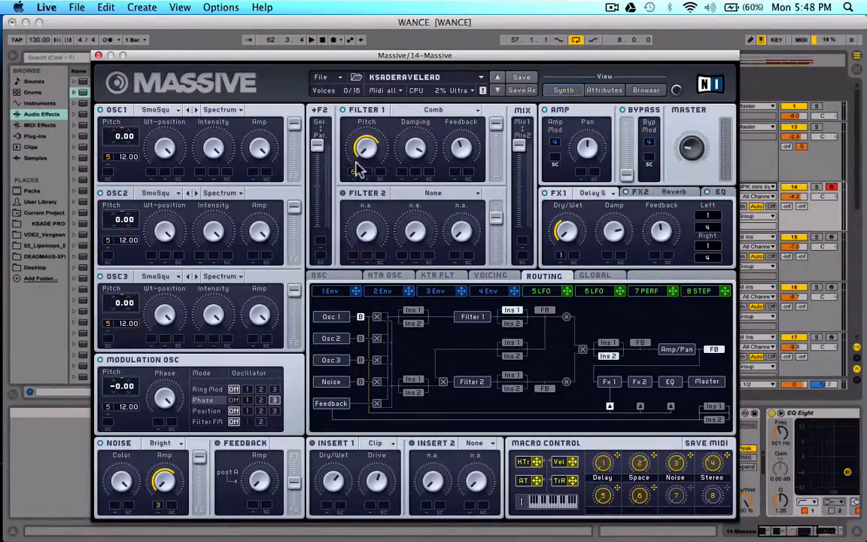
pyautogui.moveTo(353, 172); pyautogui.dragTo(356, 40)
pyautogui.press('space')
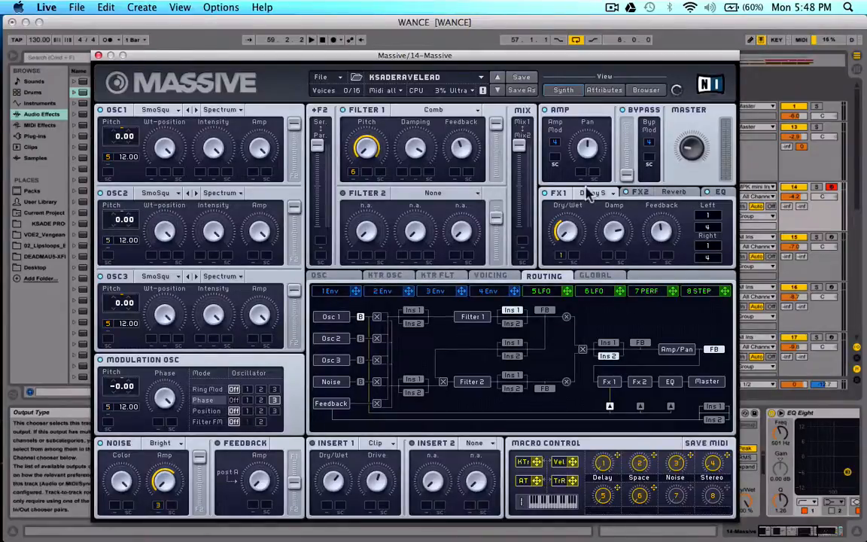
# Examine the settings of Massive's FX1 delay, FX2 reverb and EQ, and close the synth window
pyautogui.click(590, 193)
pyautogui.click(561, 194)
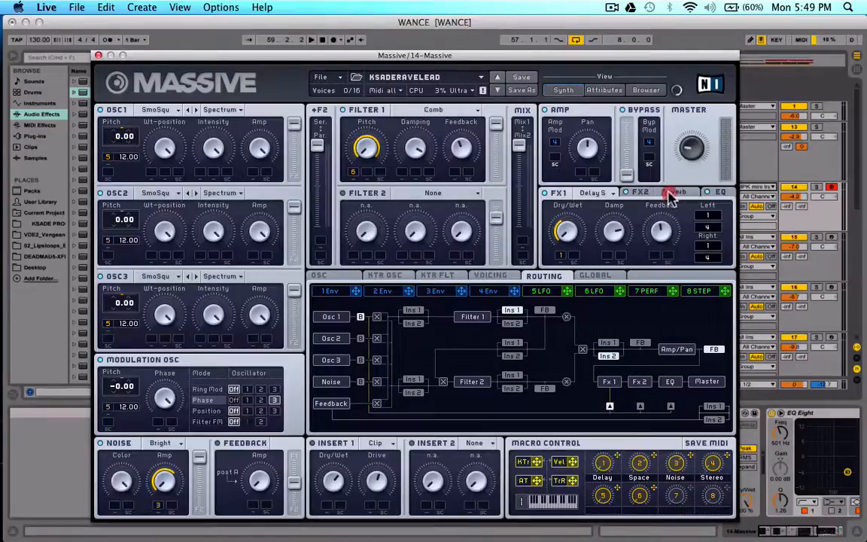
pyautogui.click(640, 192)
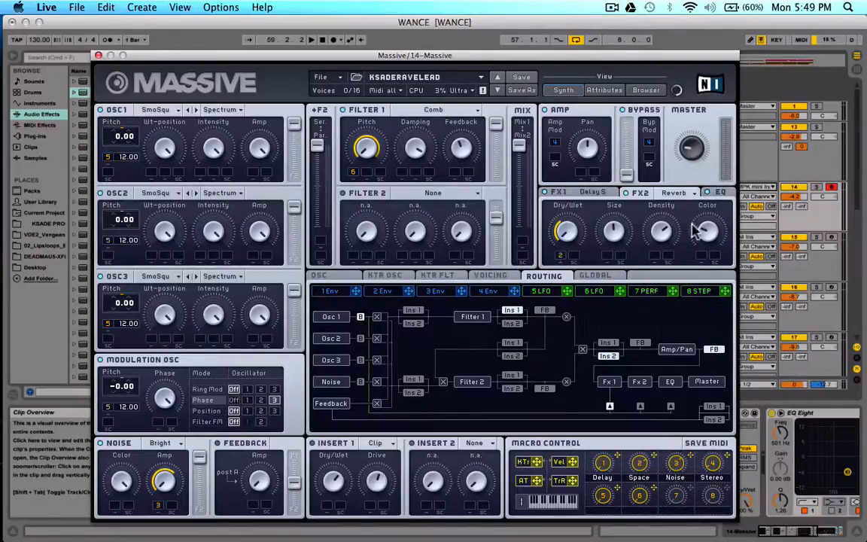
pyautogui.click(722, 195)
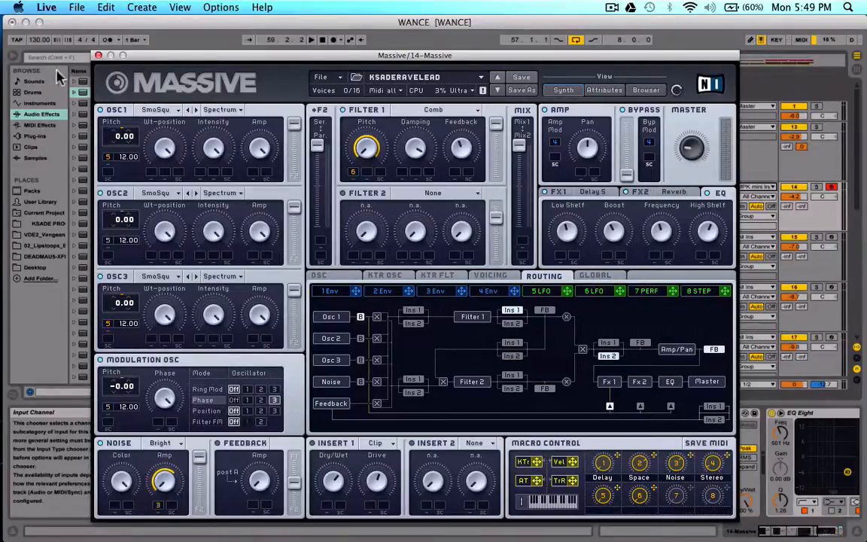
pyautogui.click(98, 55)
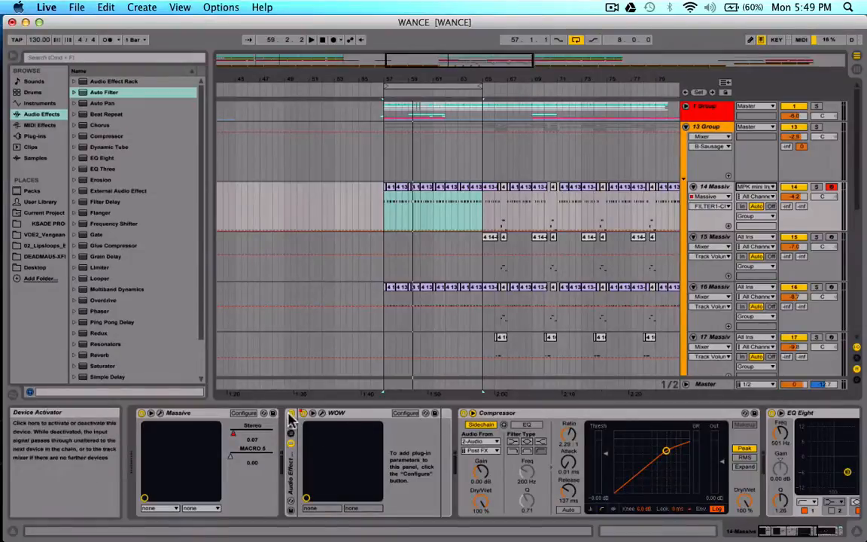
# Solo the 14 Massive track with its Audio Effect Rack deactivated, and compare the loop soloed and in the mix
pyautogui.click(817, 186)
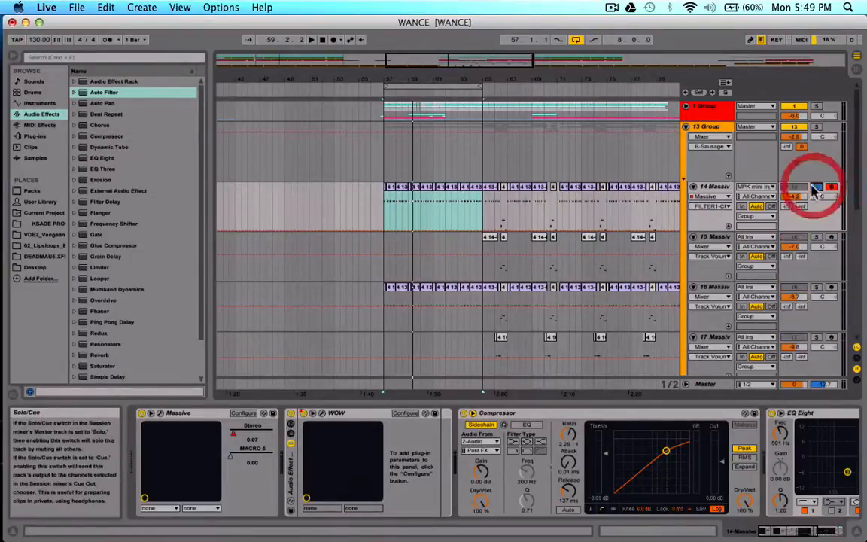
pyautogui.click(292, 414)
pyautogui.press('space')
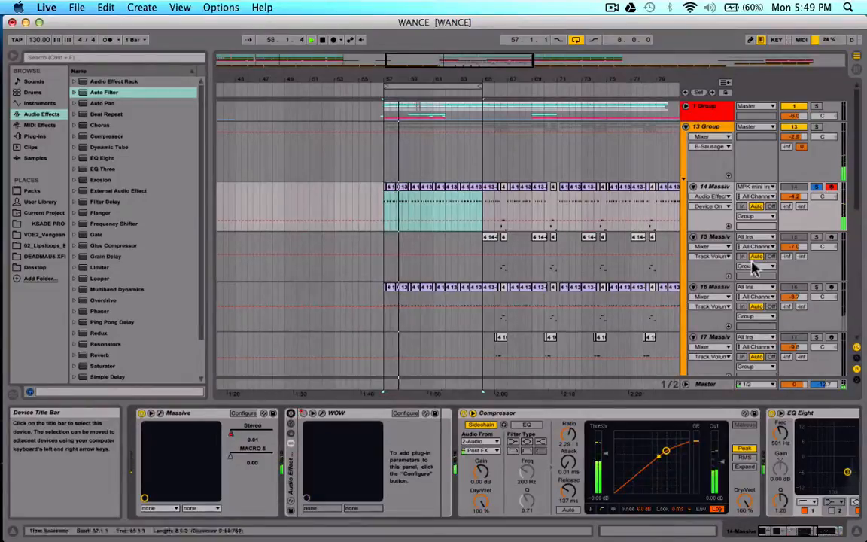
pyautogui.click(817, 187)
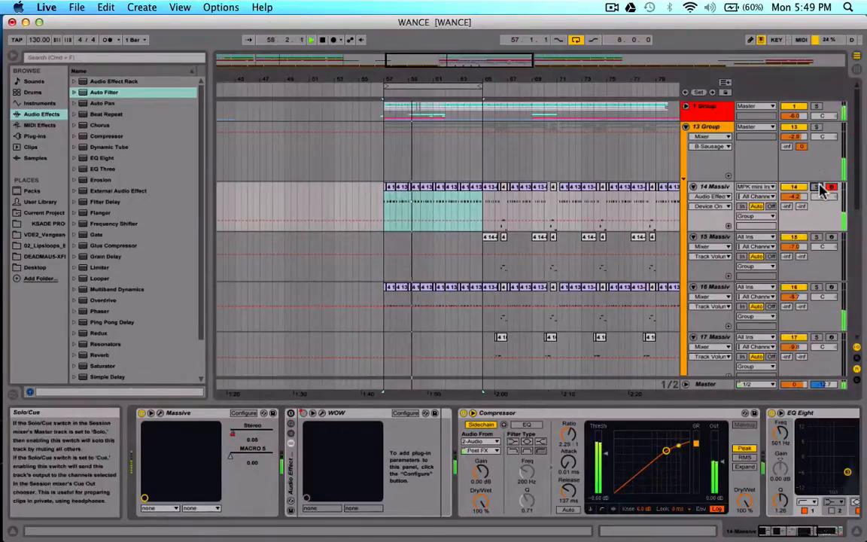
pyautogui.click(818, 187)
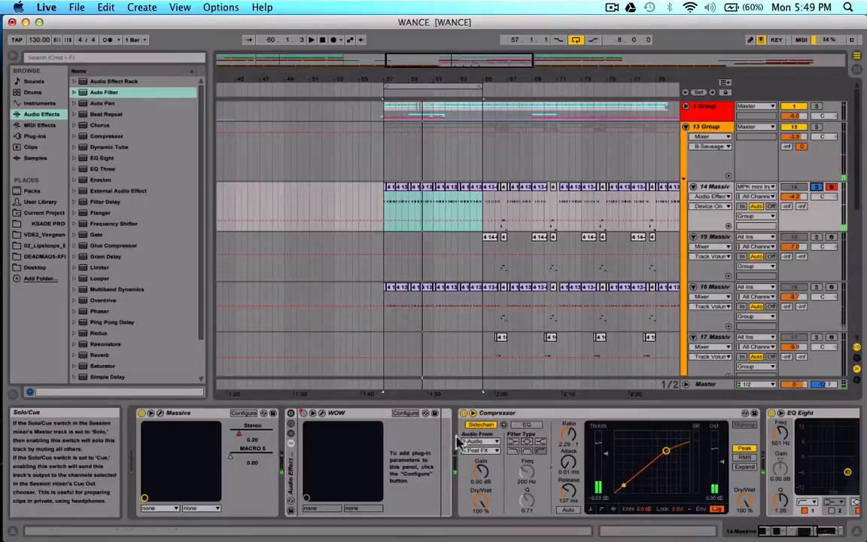
# Look over the track's effects, reactivate the Audio Effect Rack, and open the WOW plug-in window
pyautogui.hscroll(8, 324, 482)
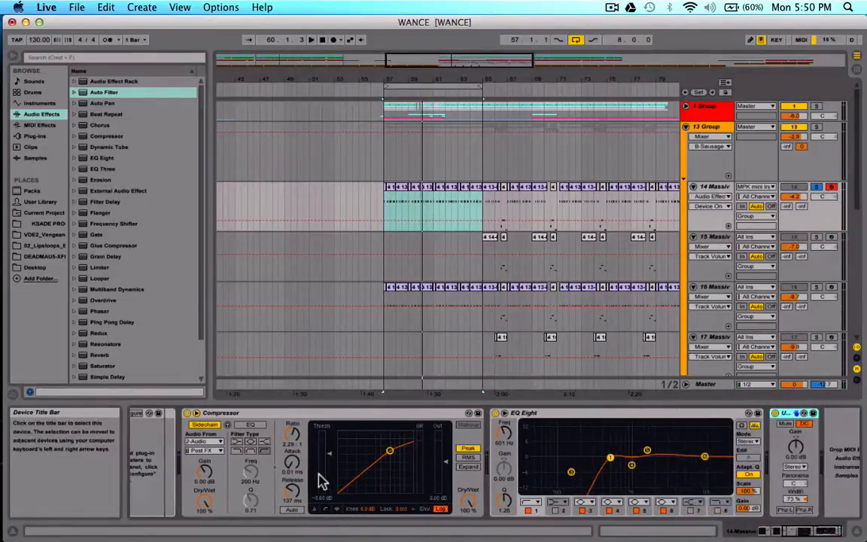
pyautogui.hscroll(-8, 324, 482)
pyautogui.click(293, 416)
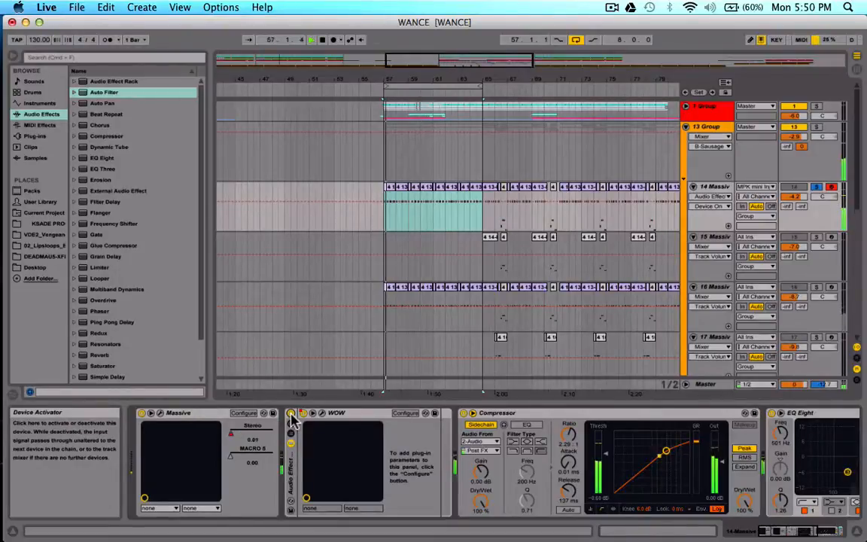
pyautogui.click(321, 416)
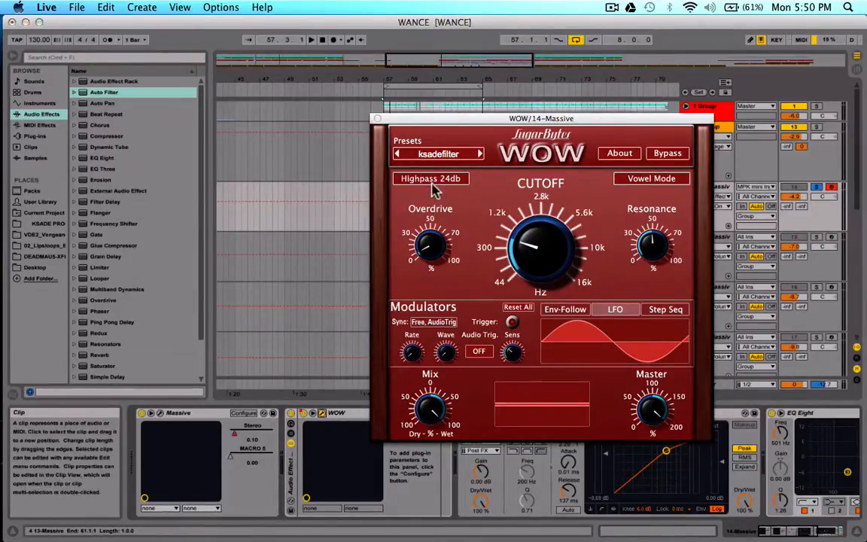
# Review WOW's Highpass 24db filter type and the modulation mixer of its Cutoff, and close the plug-in window
pyautogui.click(399, 178)
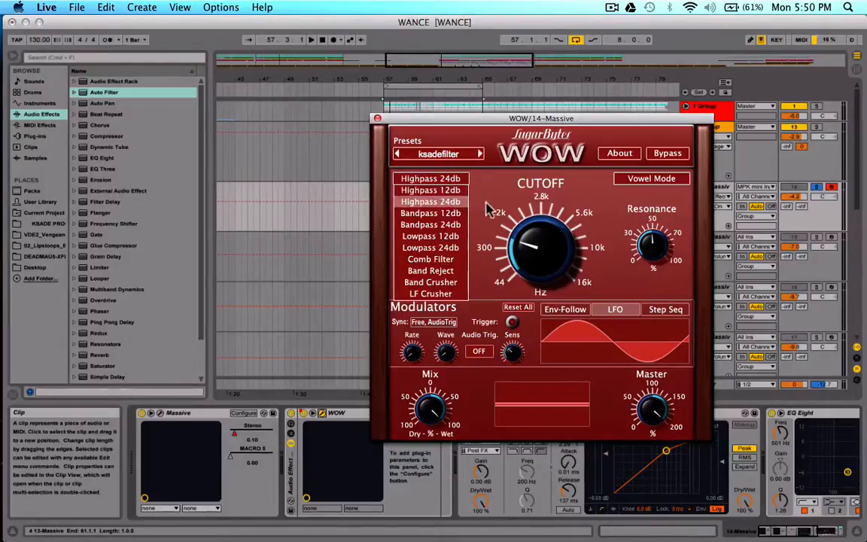
pyautogui.click(431, 202)
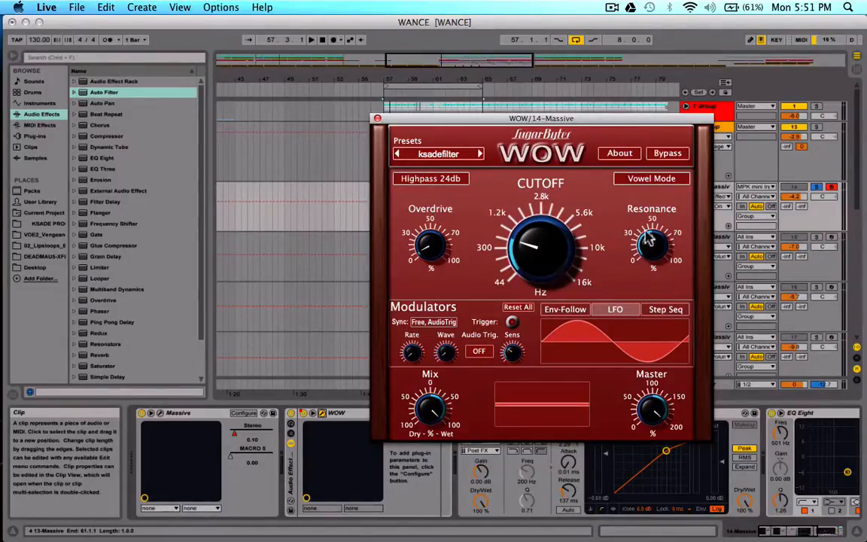
pyautogui.click(580, 256)
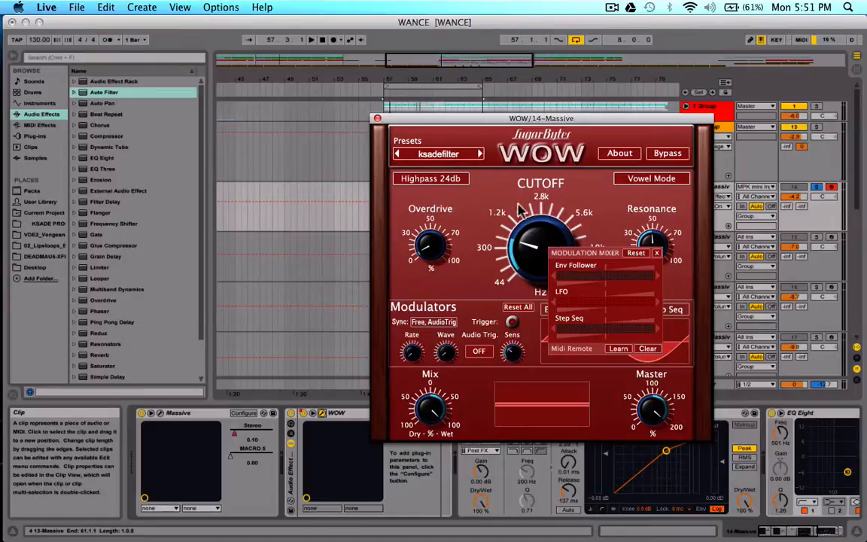
pyautogui.click(491, 223)
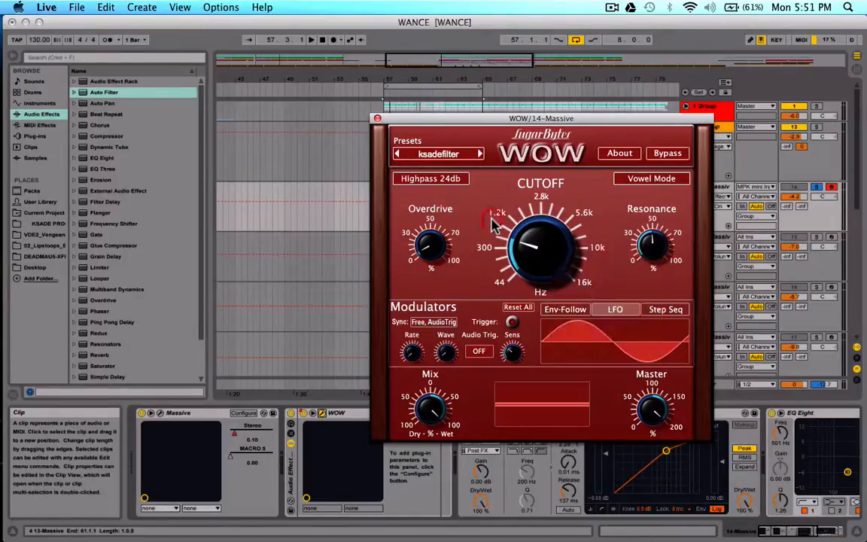
pyautogui.click(542, 250)
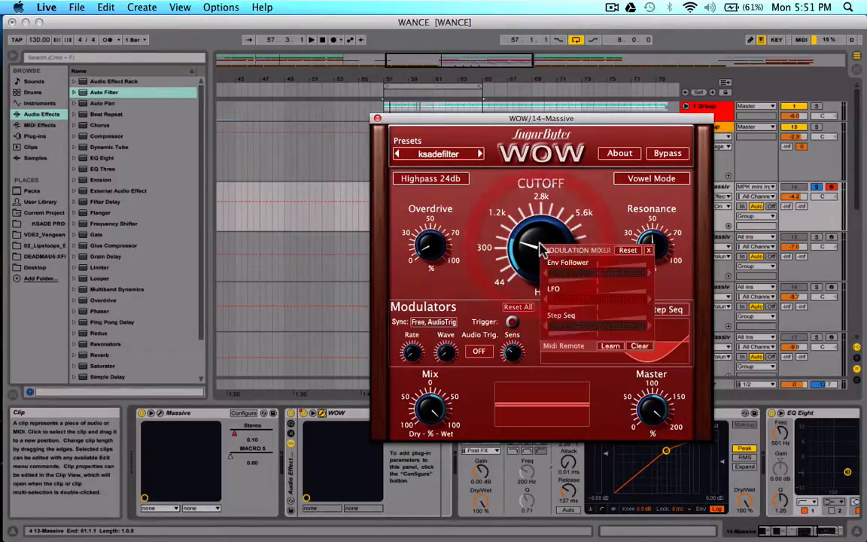
pyautogui.click(491, 238)
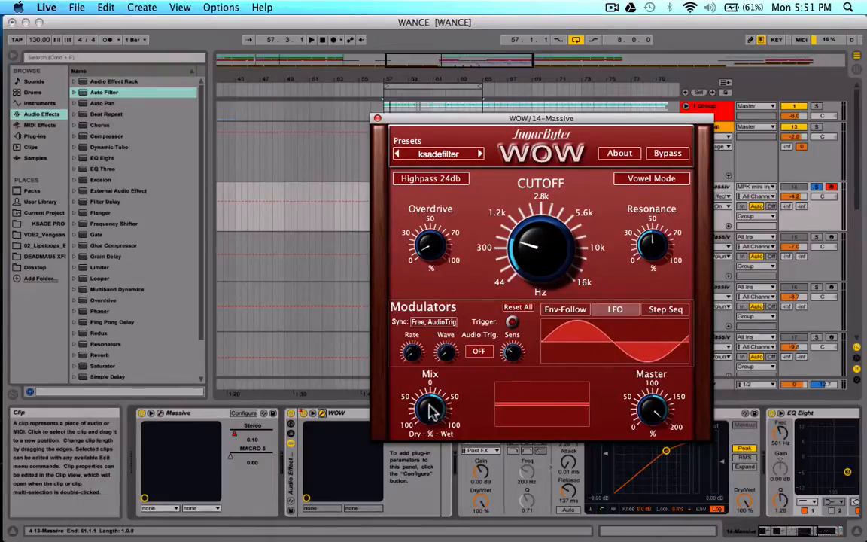
pyautogui.click(376, 121)
# Look over the track's Compressor, EQ Eight and Utility settings, and play the soloed loop
pyautogui.hscroll(5, 576, 482)
pyautogui.hscroll(-2, 574, 480)
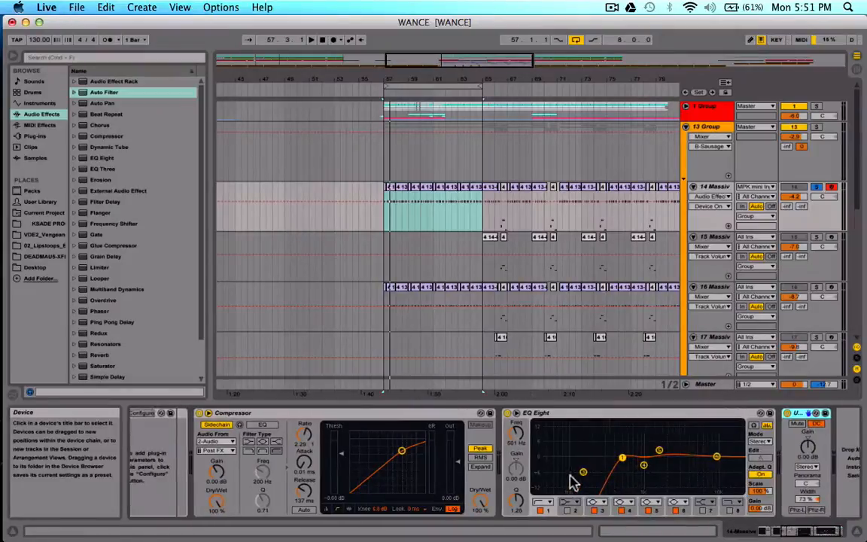
pyautogui.click(624, 417)
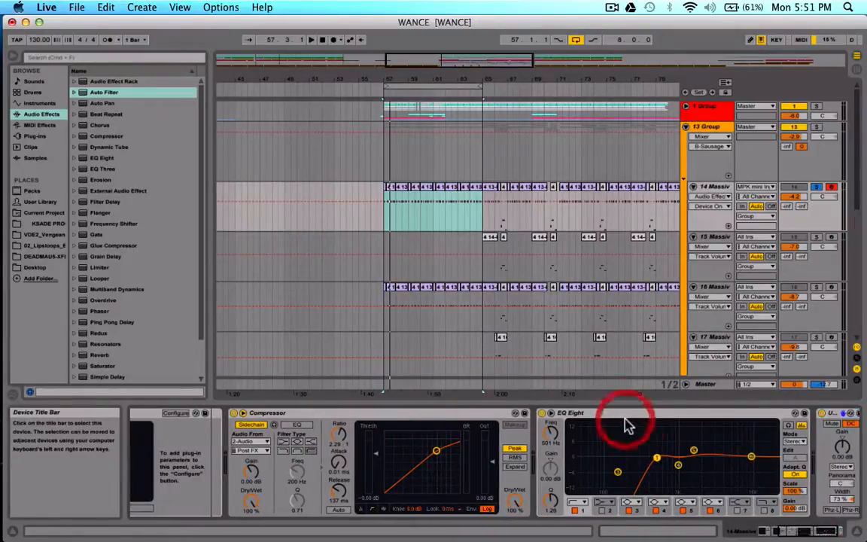
pyautogui.click(636, 423)
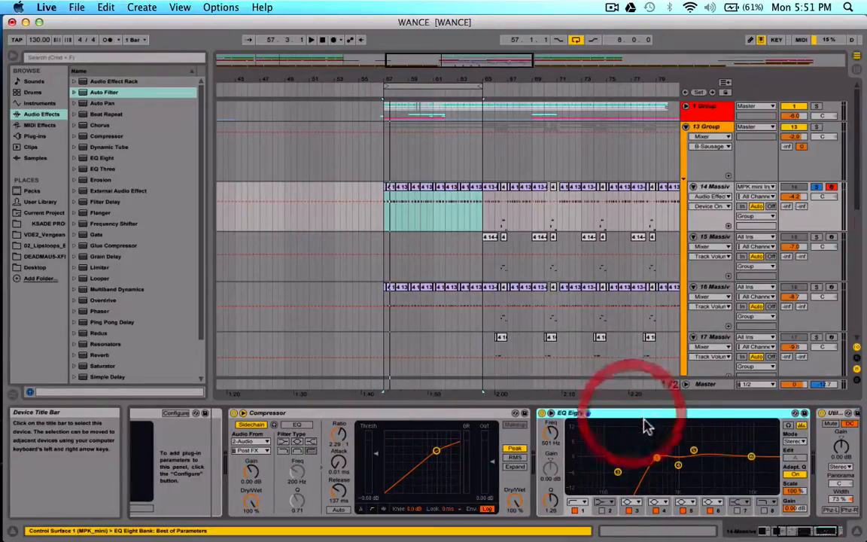
pyautogui.click(657, 458)
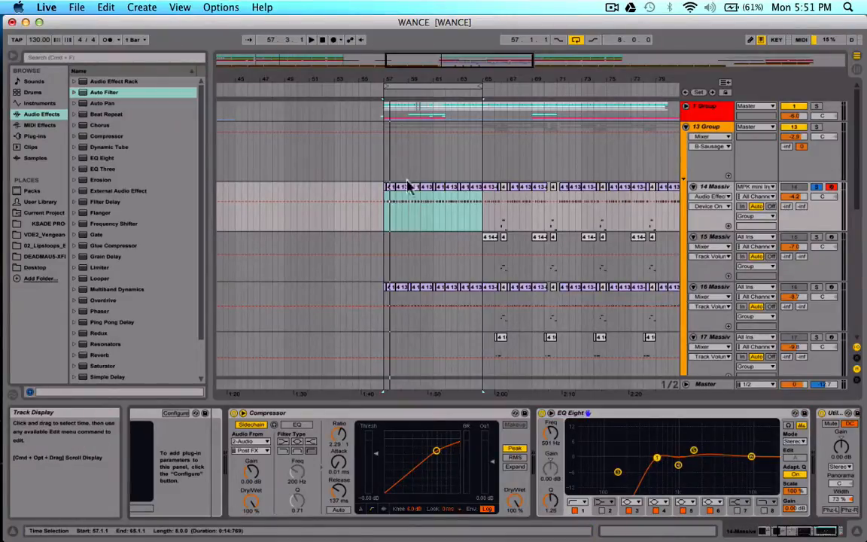
pyautogui.hscroll(3, 783, 444)
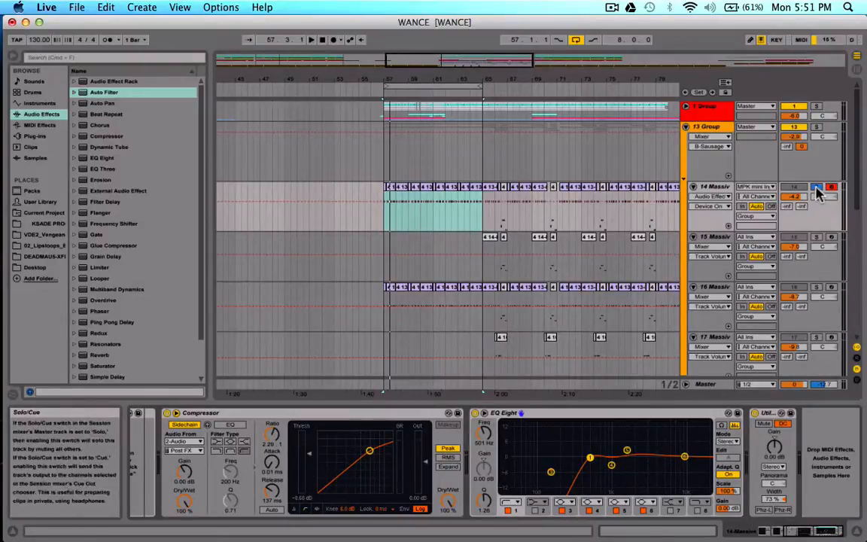
pyautogui.press('space')
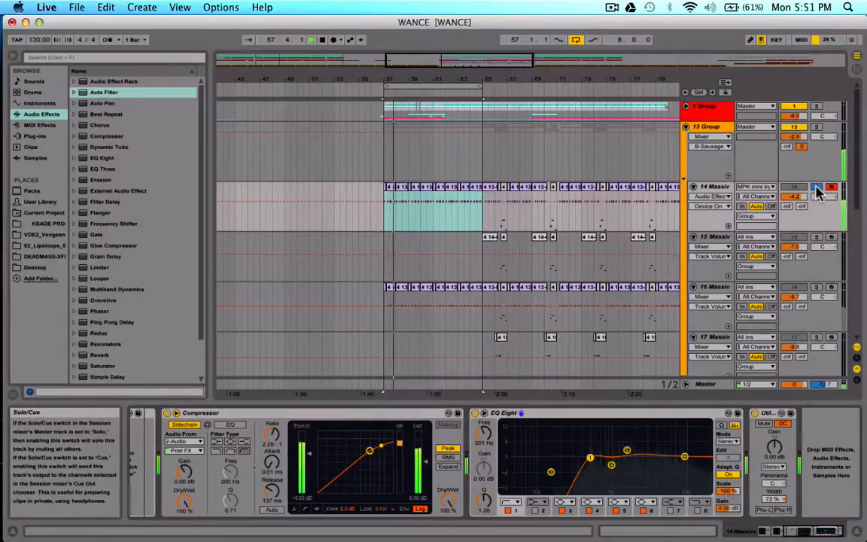
# Set the arrangement loop to the one-bar clip at bar 58 on the 14 Massive track
pyautogui.press('z')
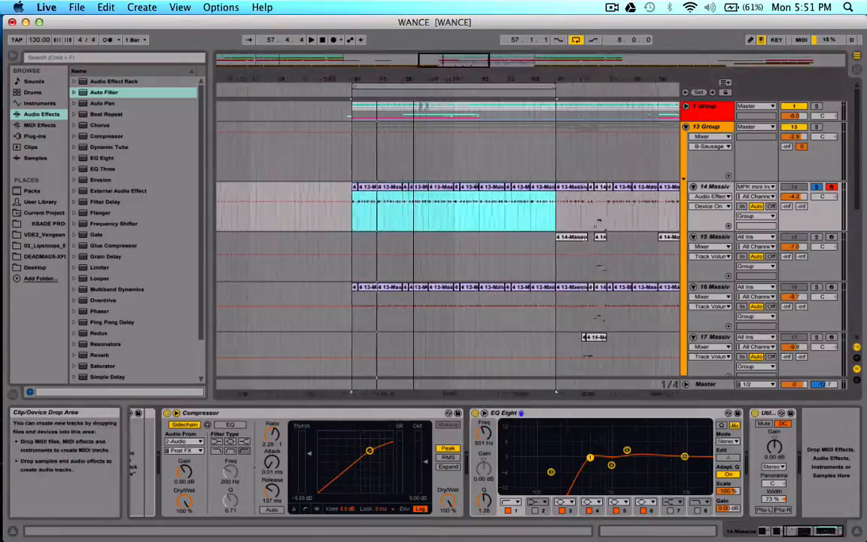
pyautogui.click(352, 187)
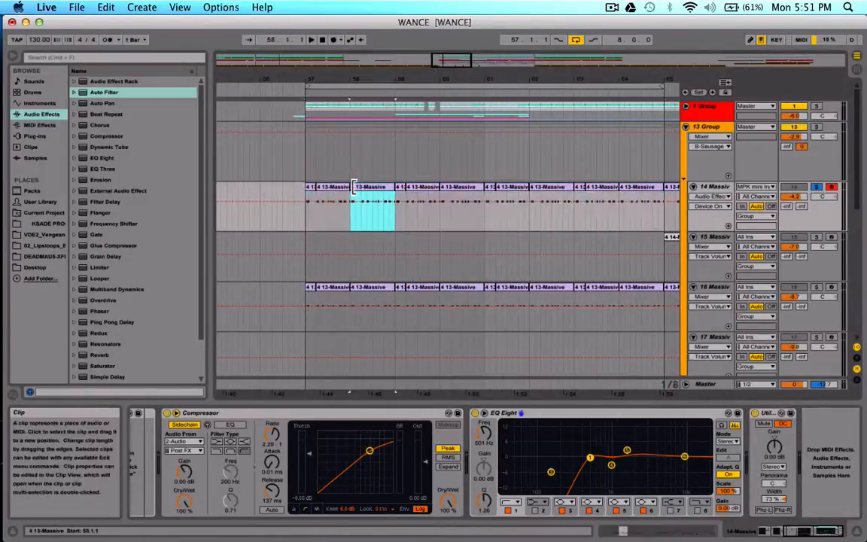
pyautogui.press('super+l')
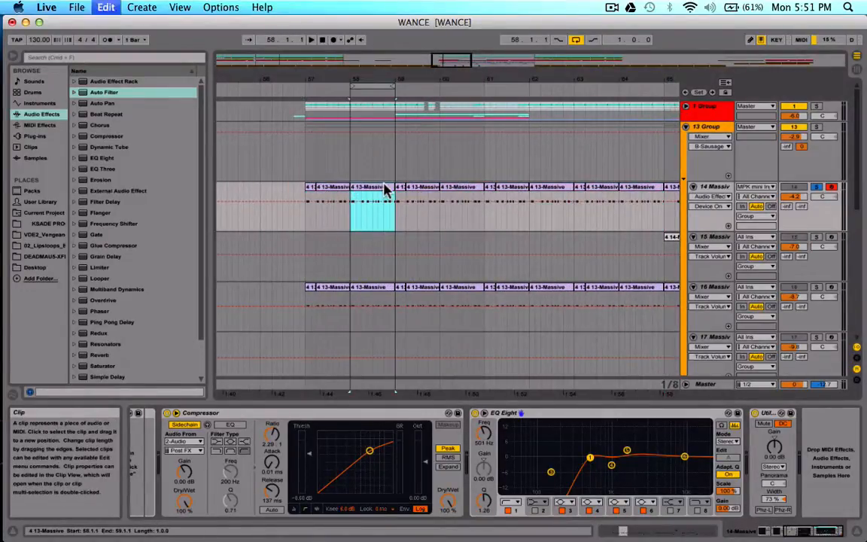
# Switch the arrangement to the Triplet Grid at a close view of the looped clip
pyautogui.moveTo(451, 63); pyautogui.dragTo(451, 101)
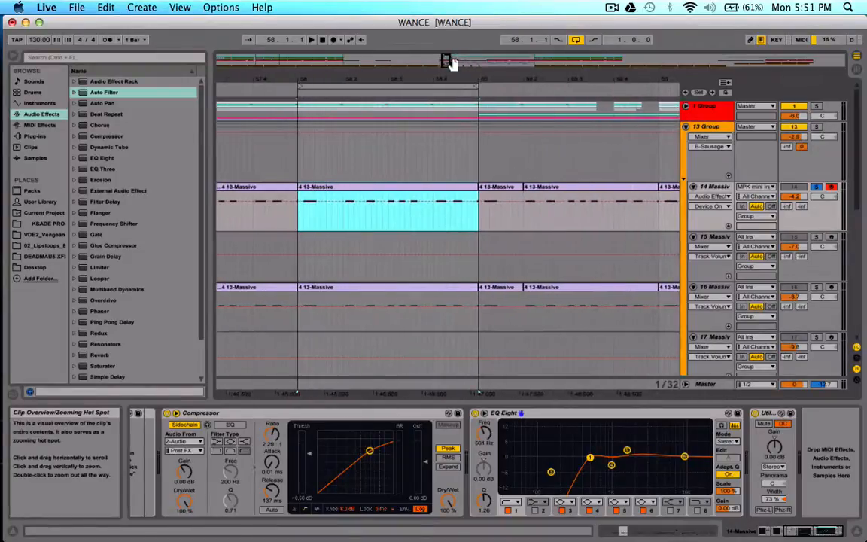
pyautogui.rightClick(383, 234)
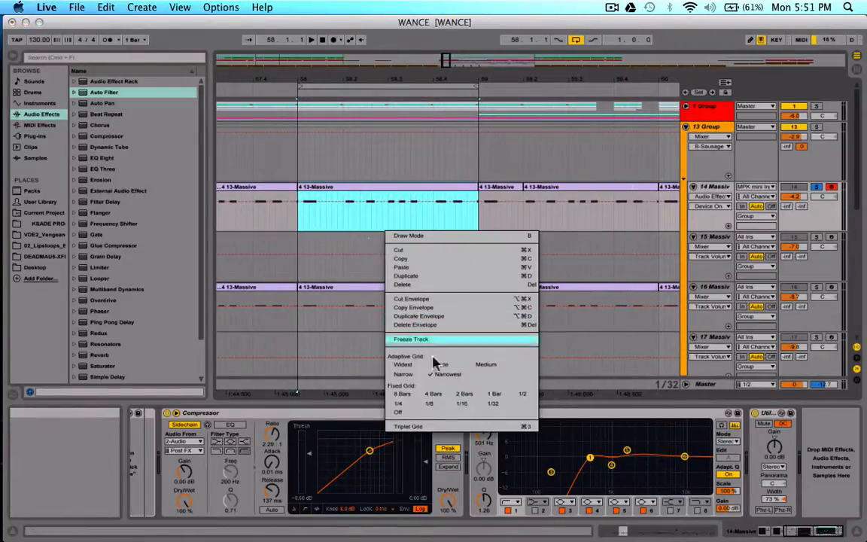
pyautogui.click(417, 428)
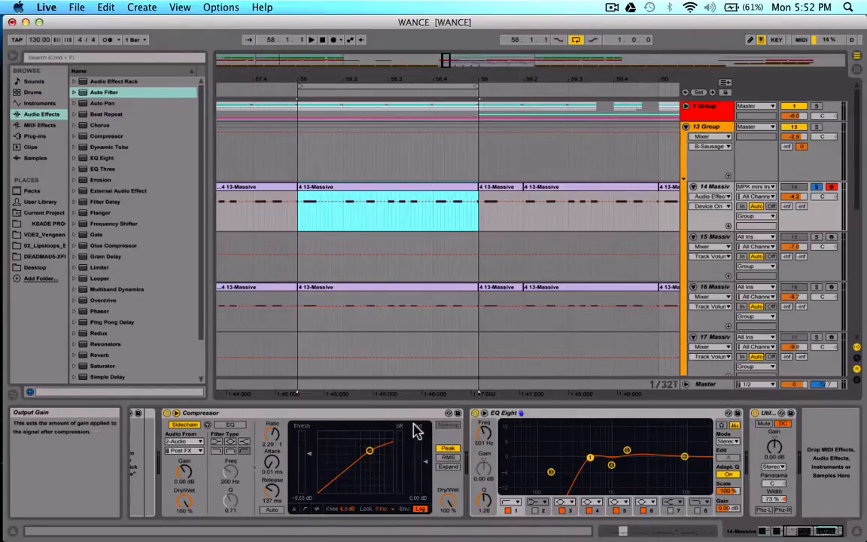
# Examine the rhythm of the looped clip's MIDI notes, and return to the track's device chain
pyautogui.doubleClick(352, 192)
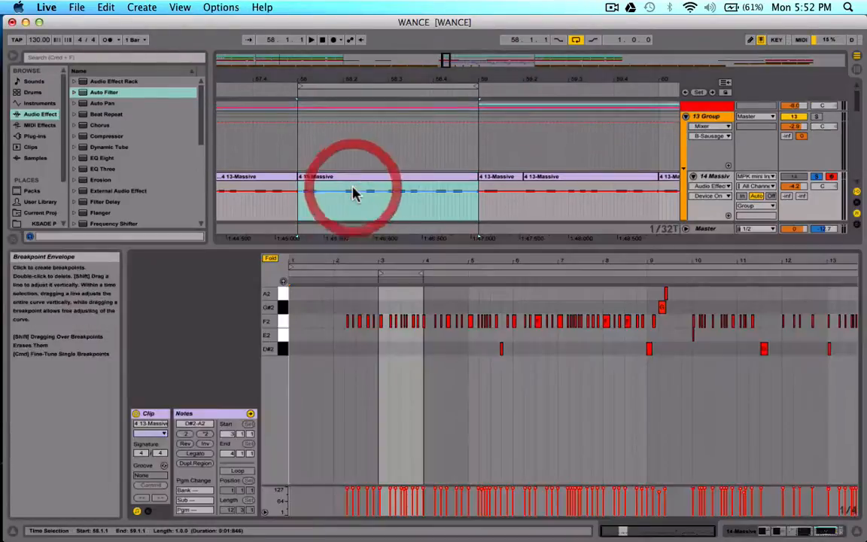
pyautogui.moveTo(635, 533); pyautogui.dragTo(635, 541)
pyautogui.hscroll(-5, 406, 405)
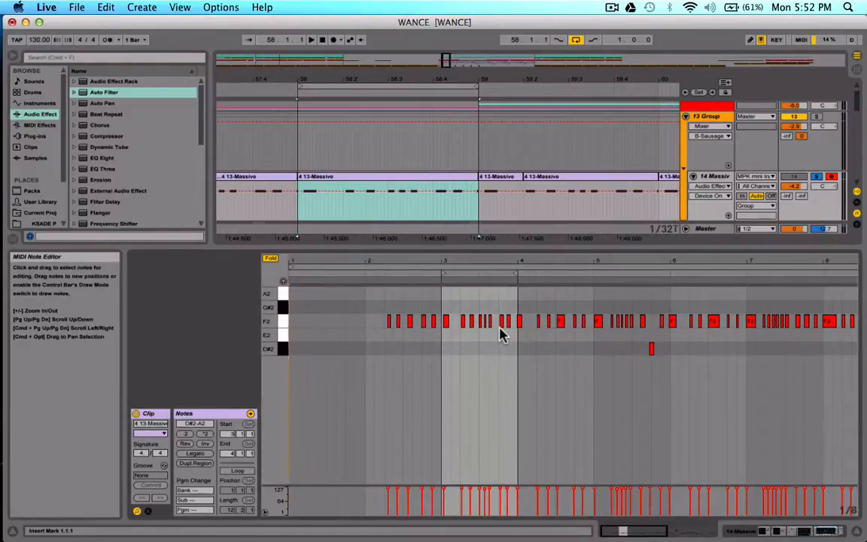
pyautogui.hotkey('shift', 'Tab')
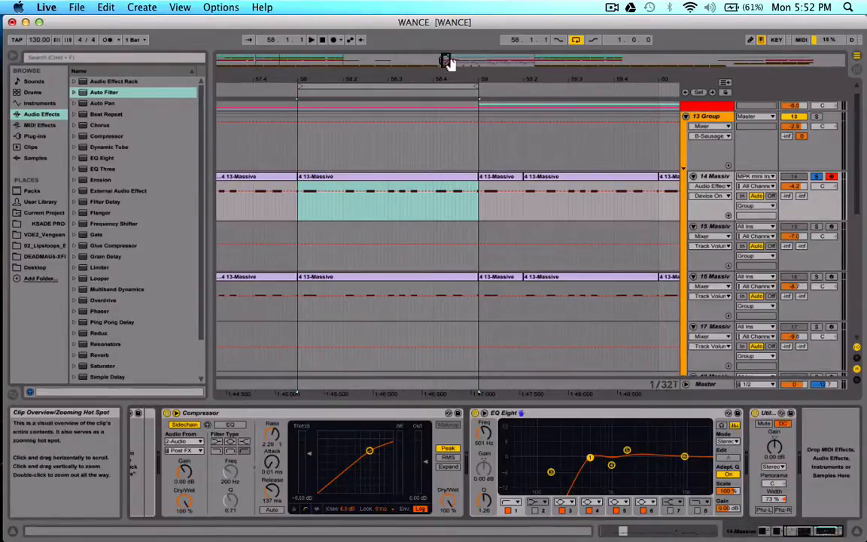
# Unsolo the 14 Massive track and play the looped bar in the full mix
pyautogui.moveTo(447, 62); pyautogui.dragTo(449, 52)
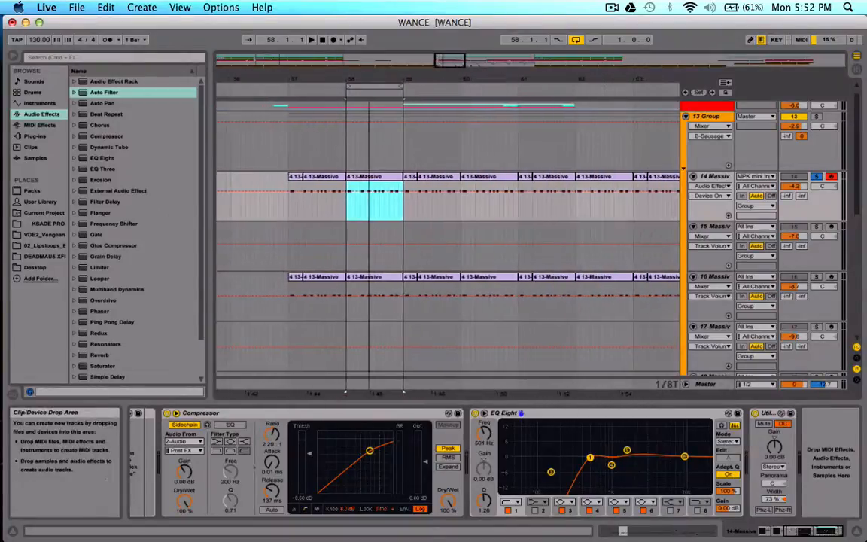
pyautogui.click(817, 178)
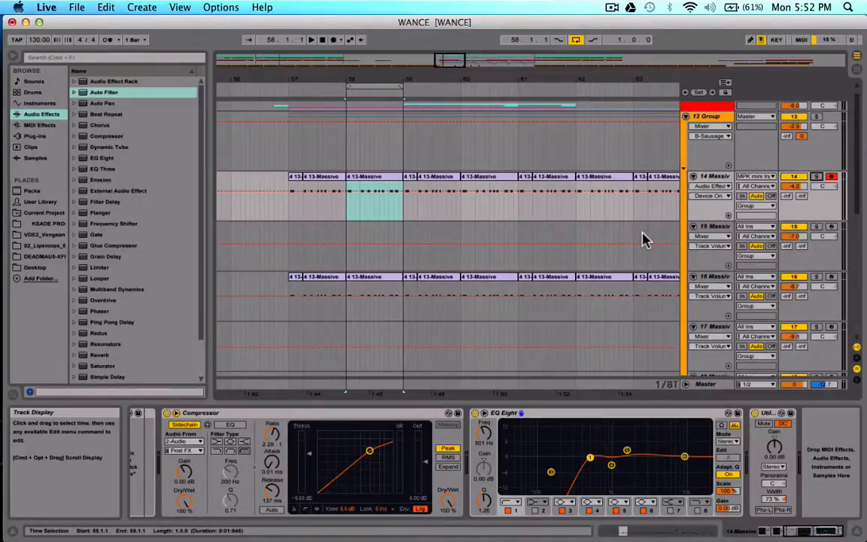
pyautogui.press('space')
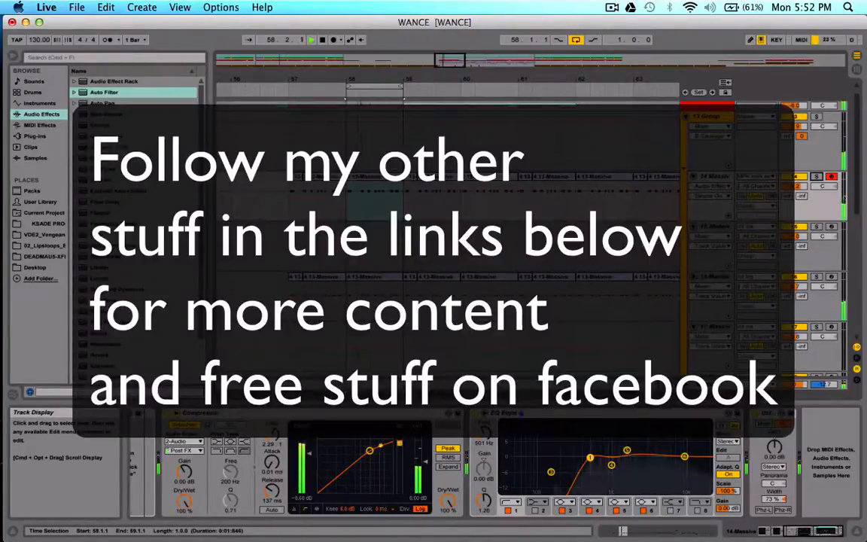